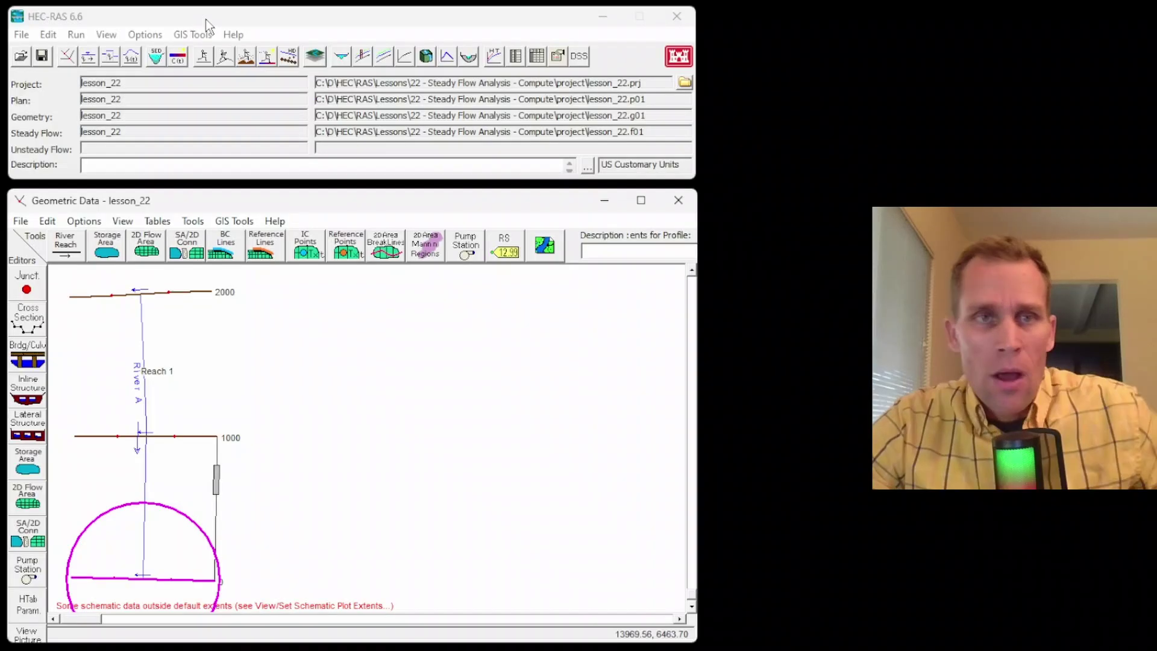
Preview the Steady Flow Analysis window and its plan File commands, then close it
left_click(211, 20)
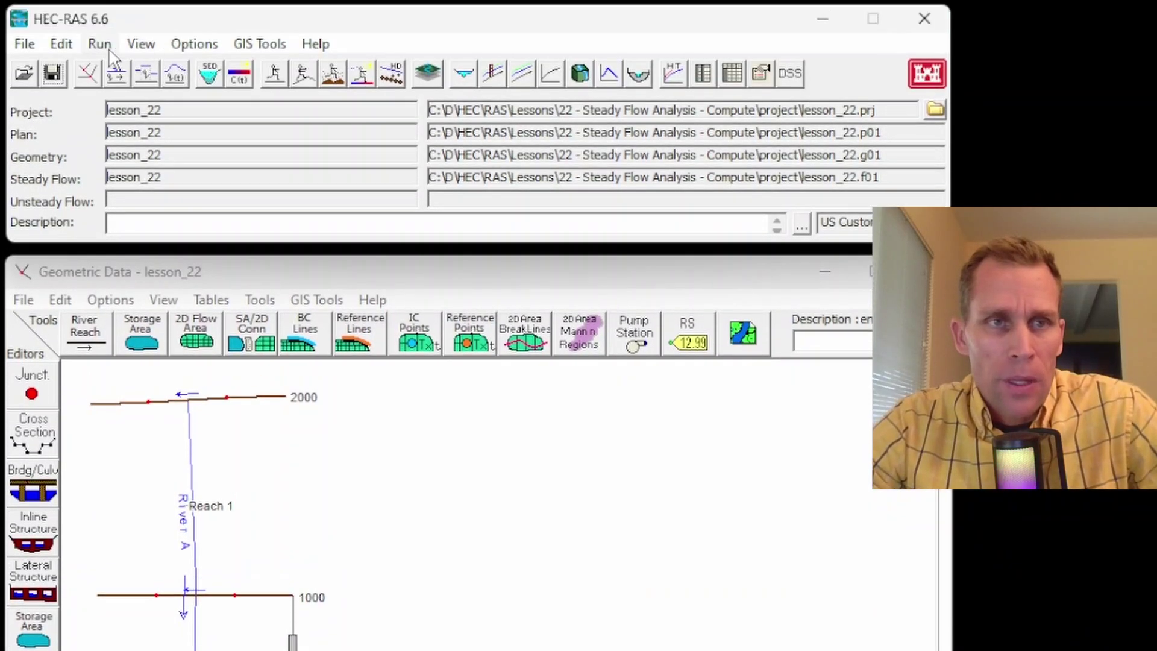
left_click(100, 44)
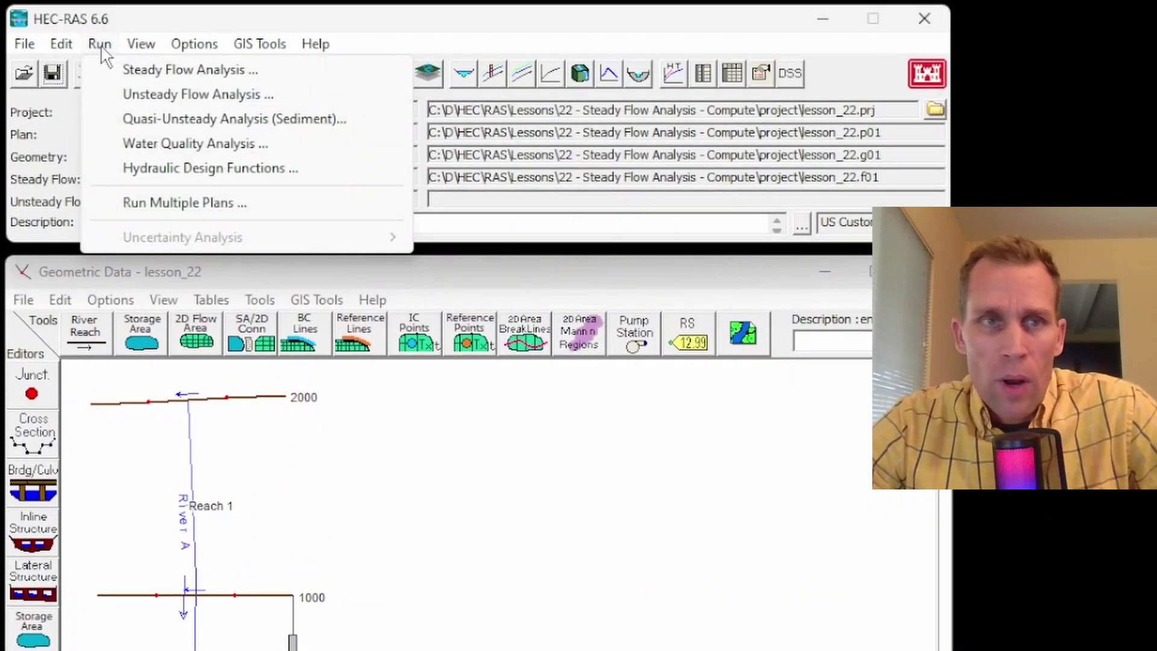
left_click(148, 73)
mouse_move(576, 286)
left_mouse_down()
mouse_move(564, 303)
mouse_move(574, 285)
left_mouse_up()
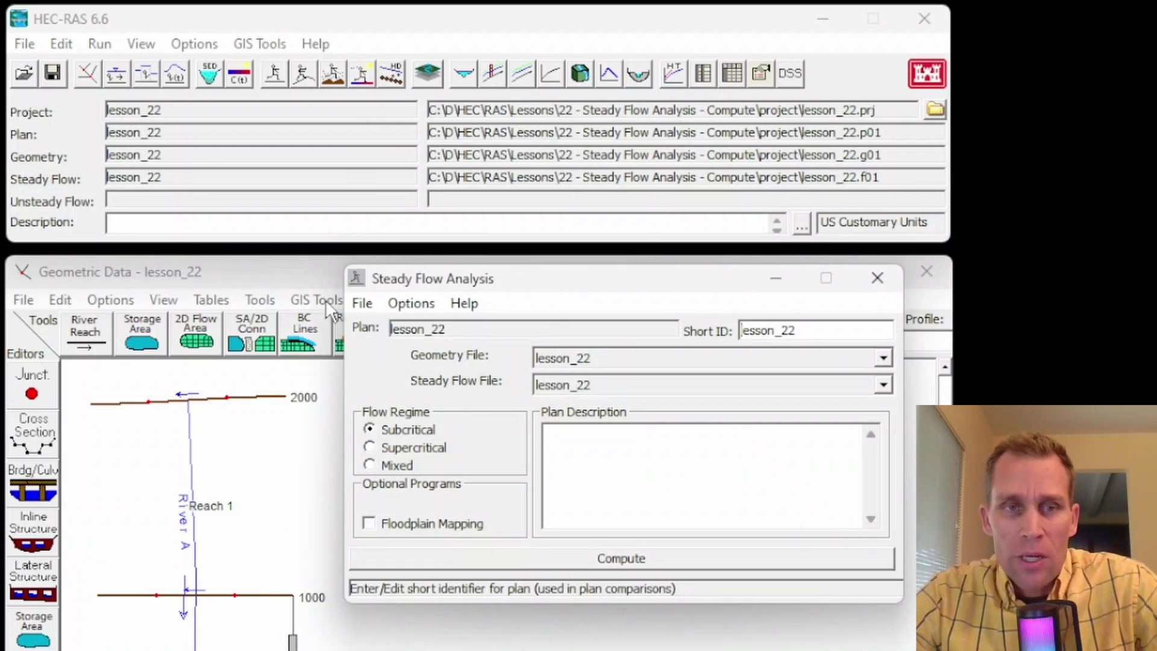
left_click(362, 304)
mouse_move(406, 306)
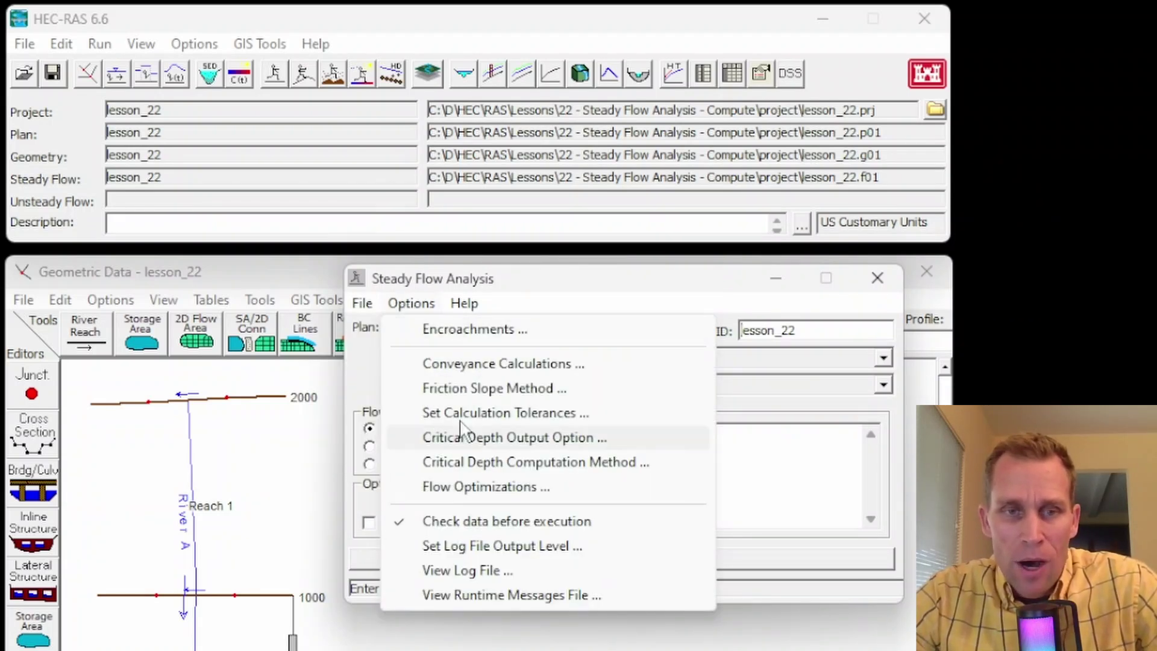
left_click(510, 310)
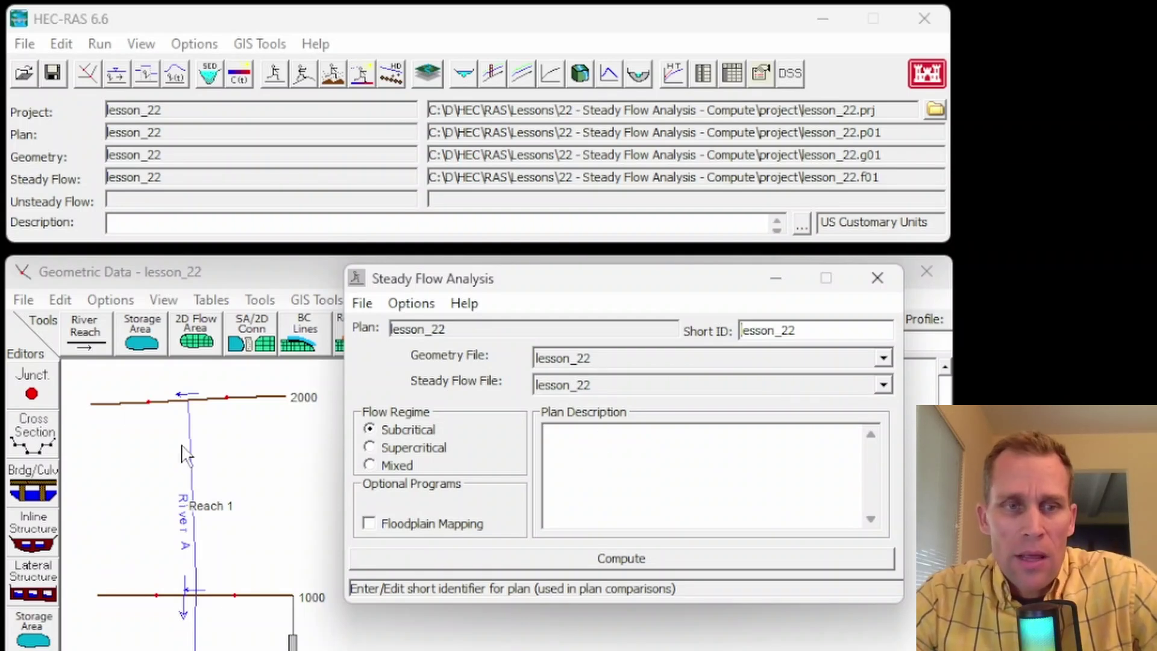
left_click(877, 278)
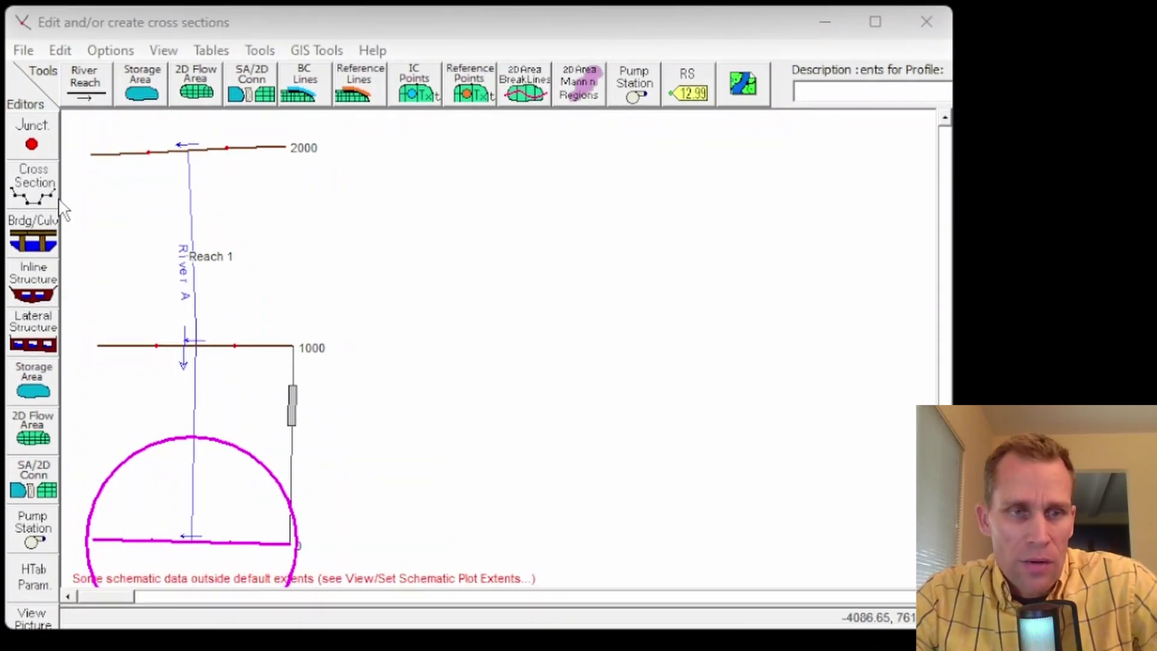
Browse the cross section data, stepping up two river stations, then close the editor
left_click(33, 183)
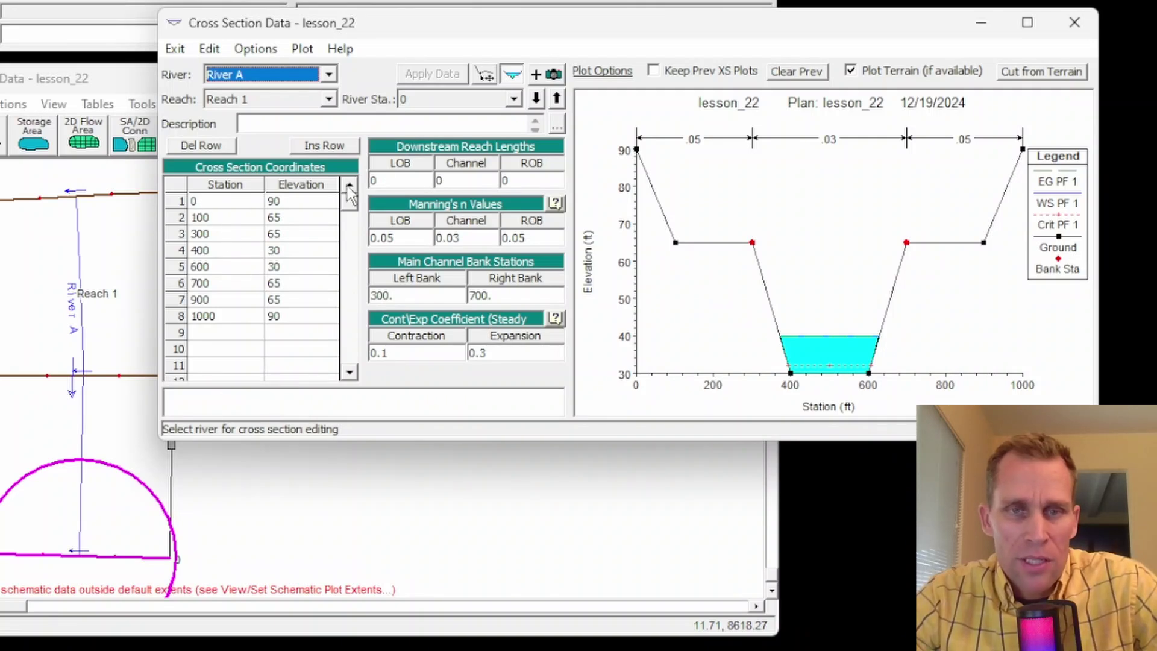
left_click(557, 98)
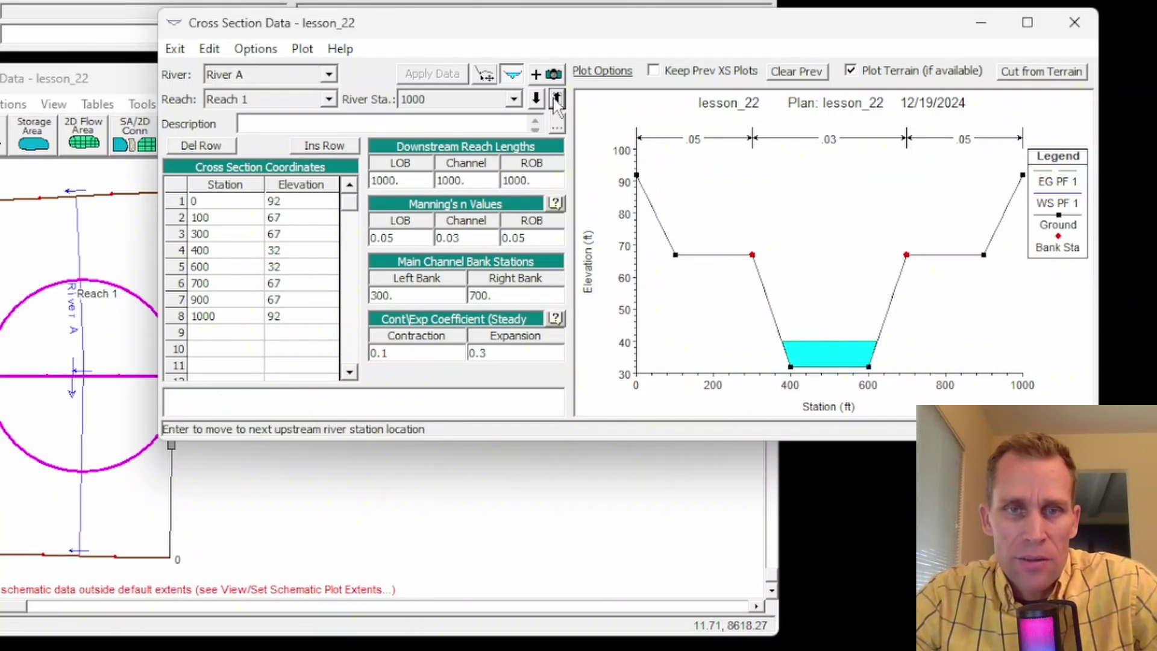
left_click(557, 98)
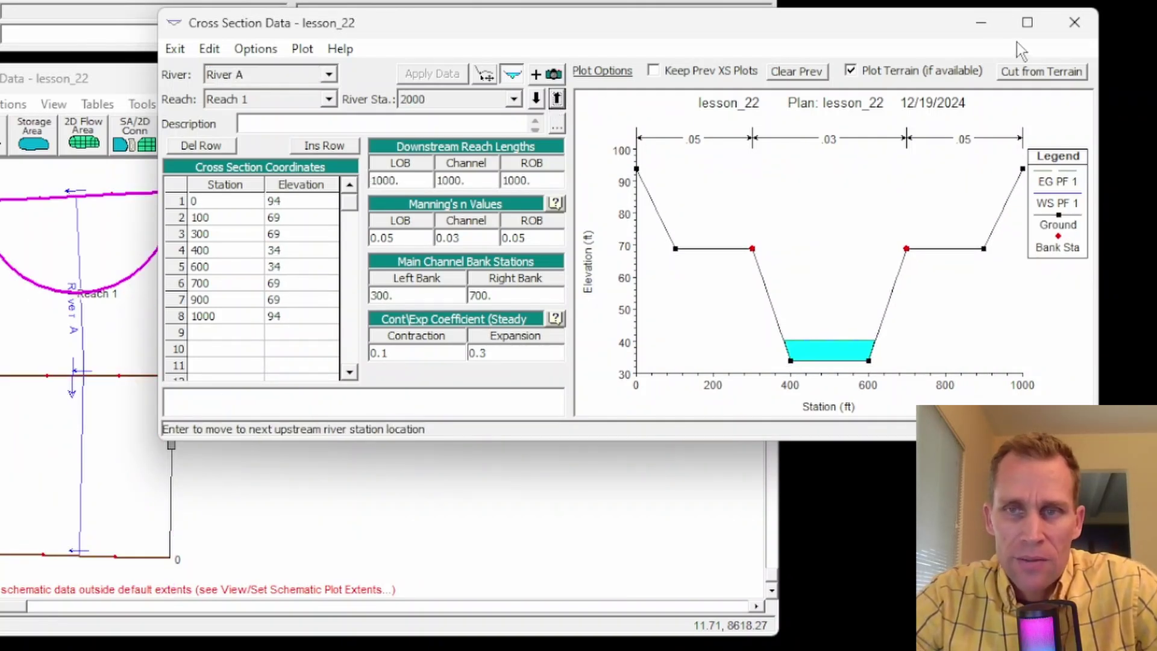
left_click(1075, 22)
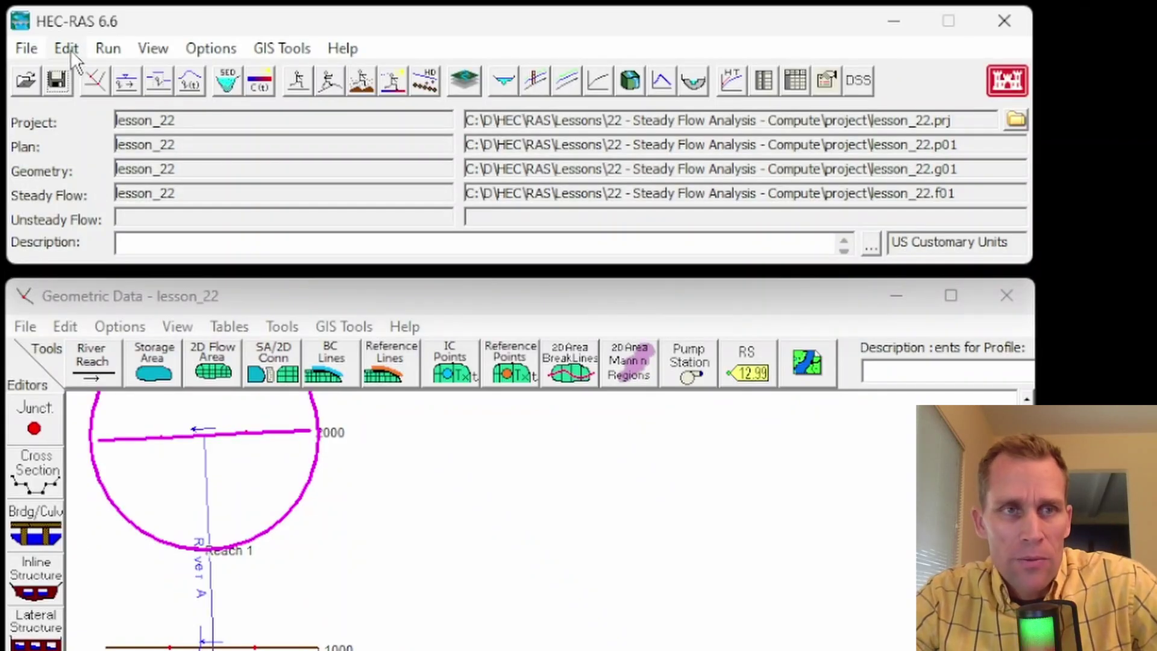
Open the steady flow data showing flows 2800, 3100 and 3400 at station 2000
left_click(68, 49)
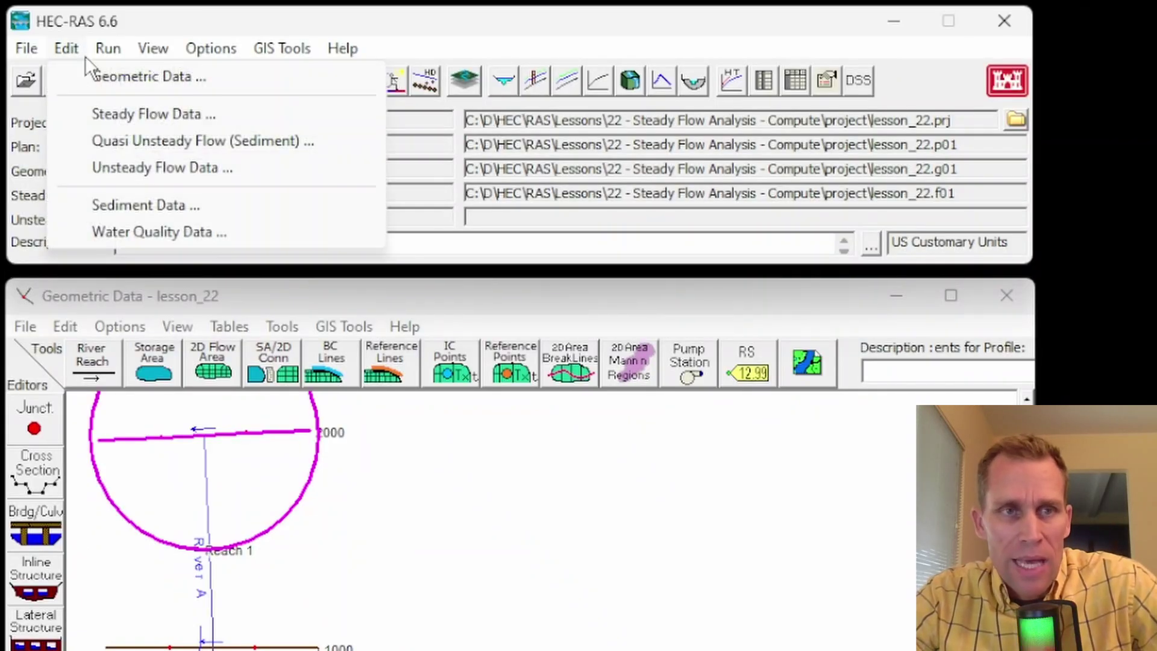
left_click(110, 113)
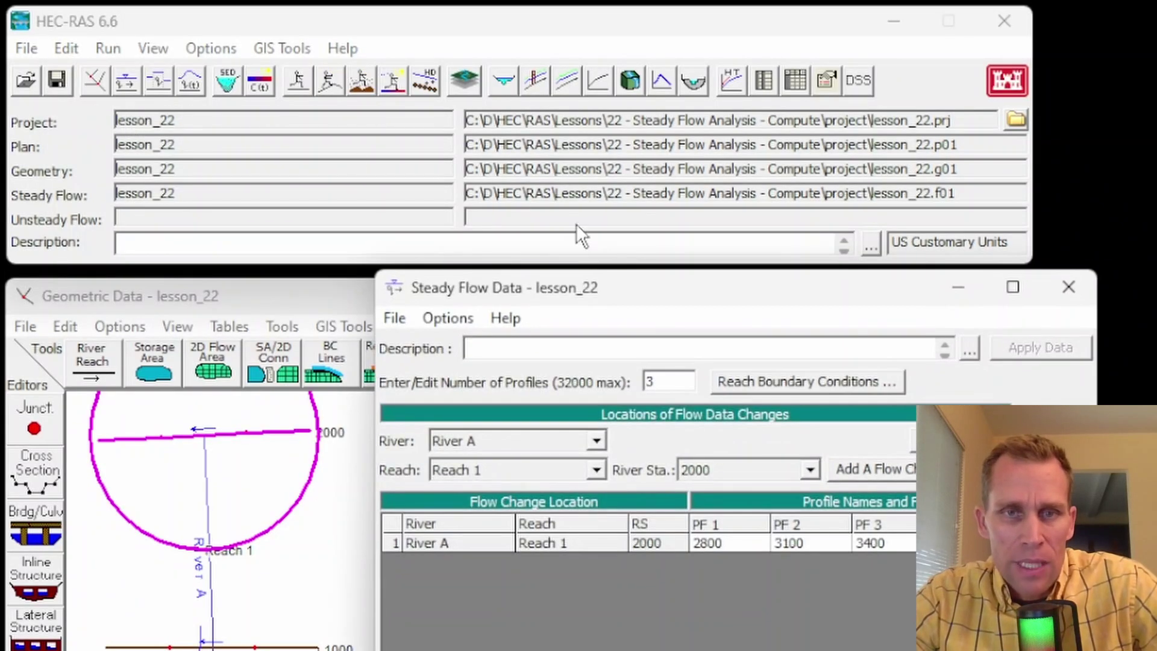
left_click_drag(647, 289, 619, 201)
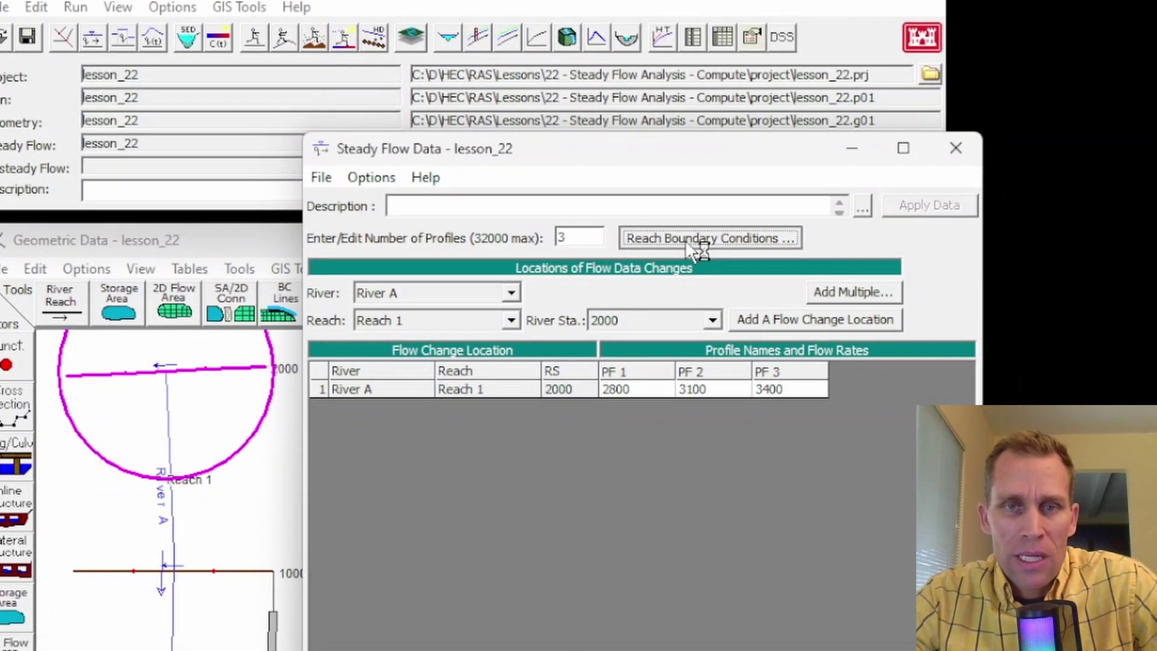
Confirm Known W.S. boundary conditions at both the upstream and downstream ends
left_click(693, 270)
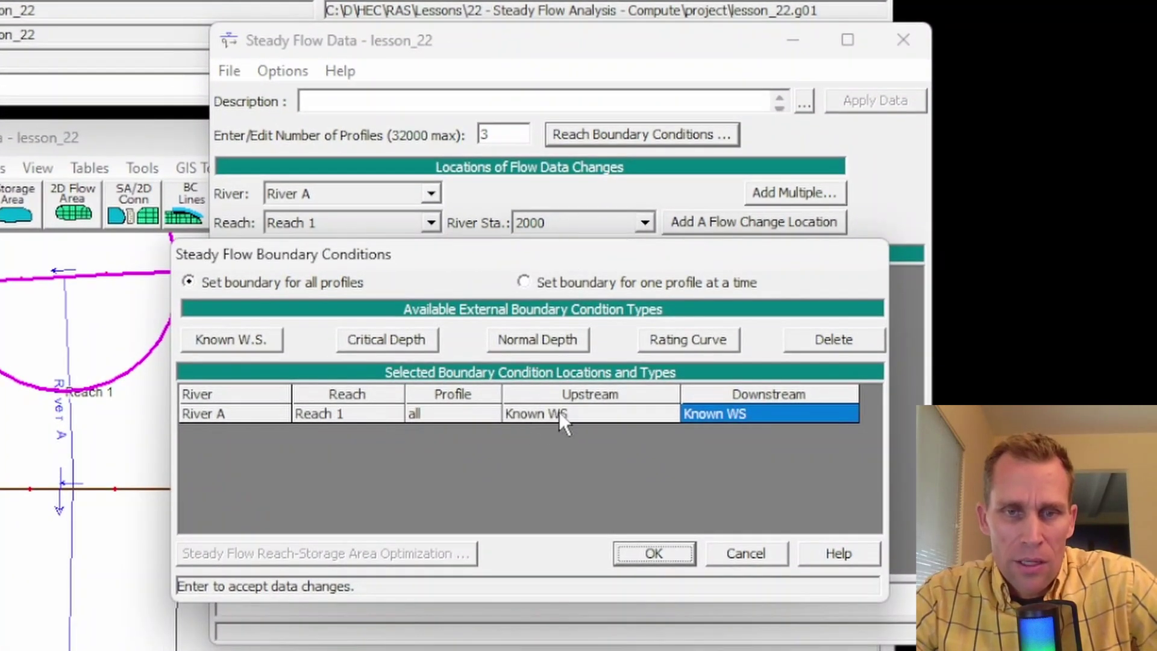
left_click(585, 416)
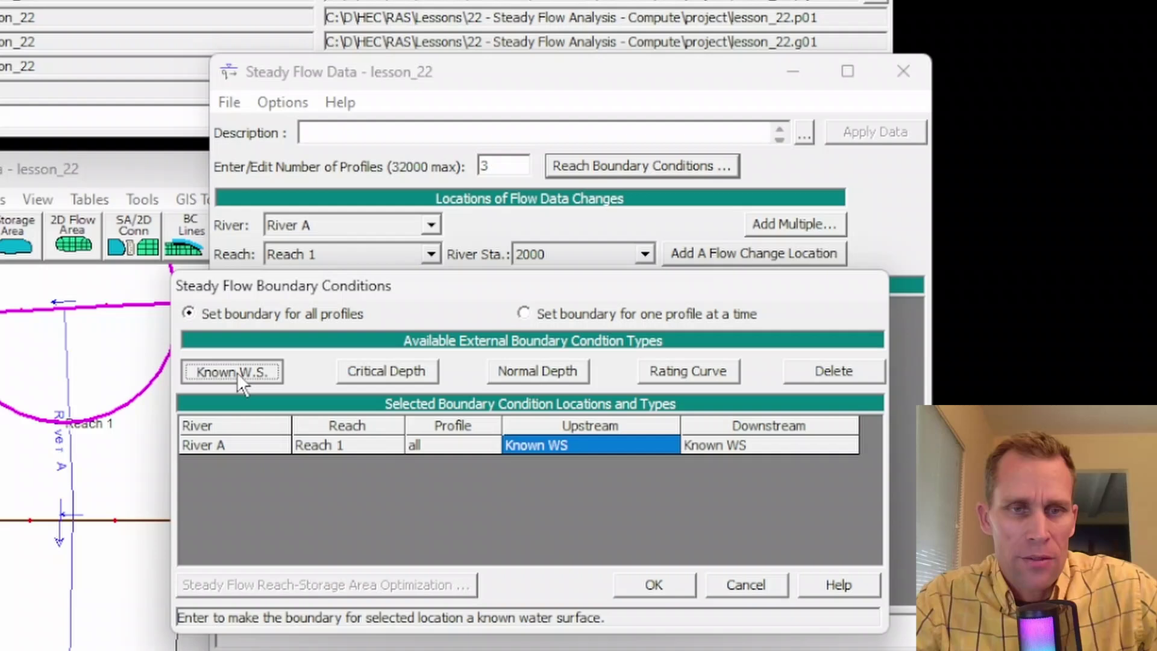
left_click(237, 340)
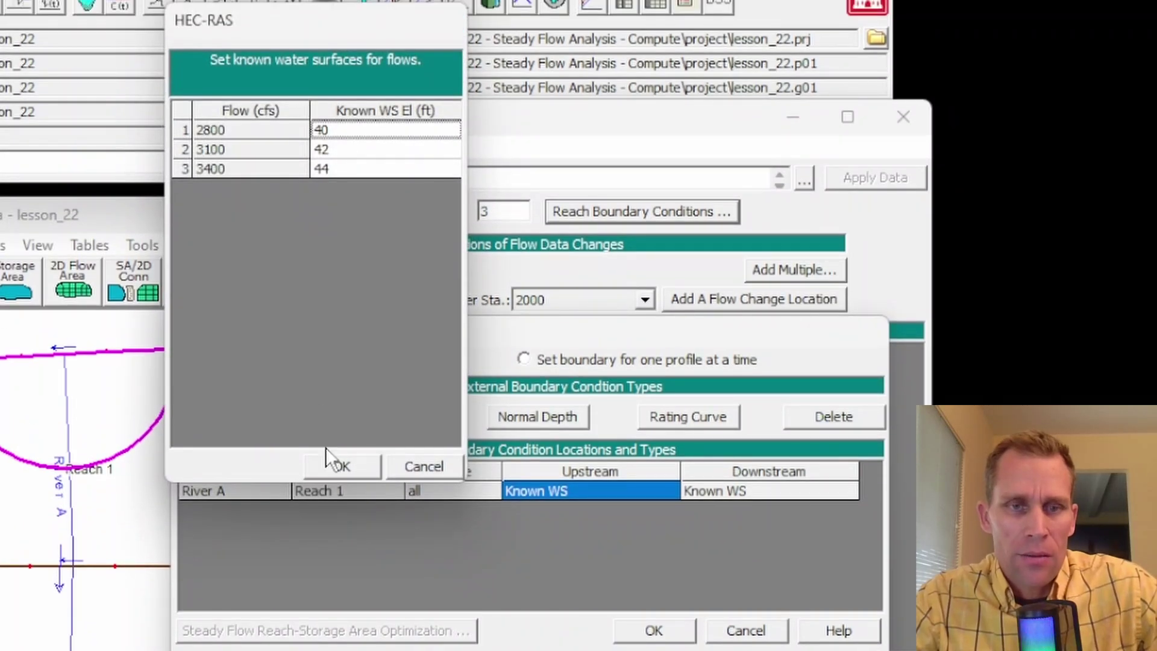
left_click(338, 465)
left_click(751, 497)
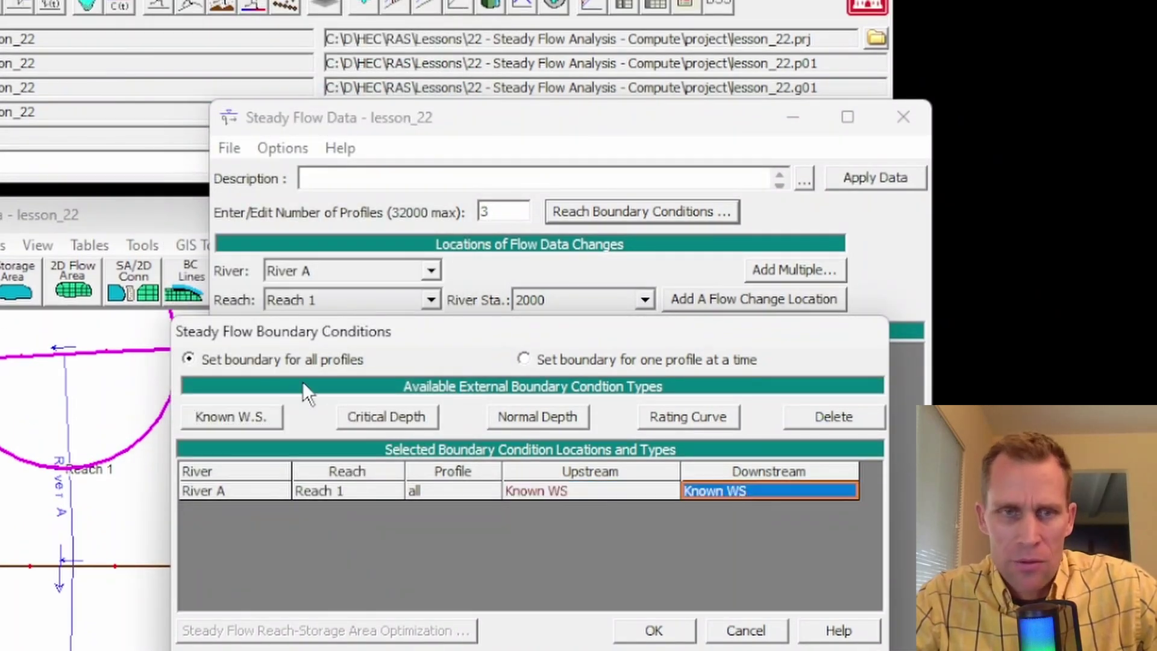
left_click(219, 416)
left_click(342, 465)
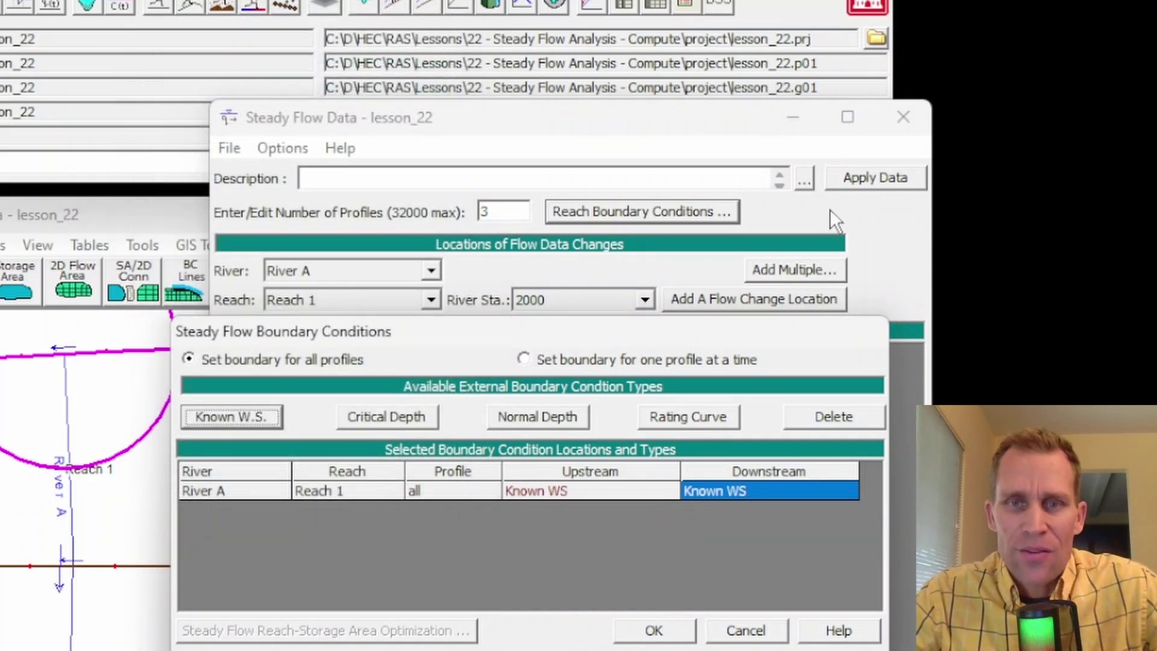
left_click(655, 630)
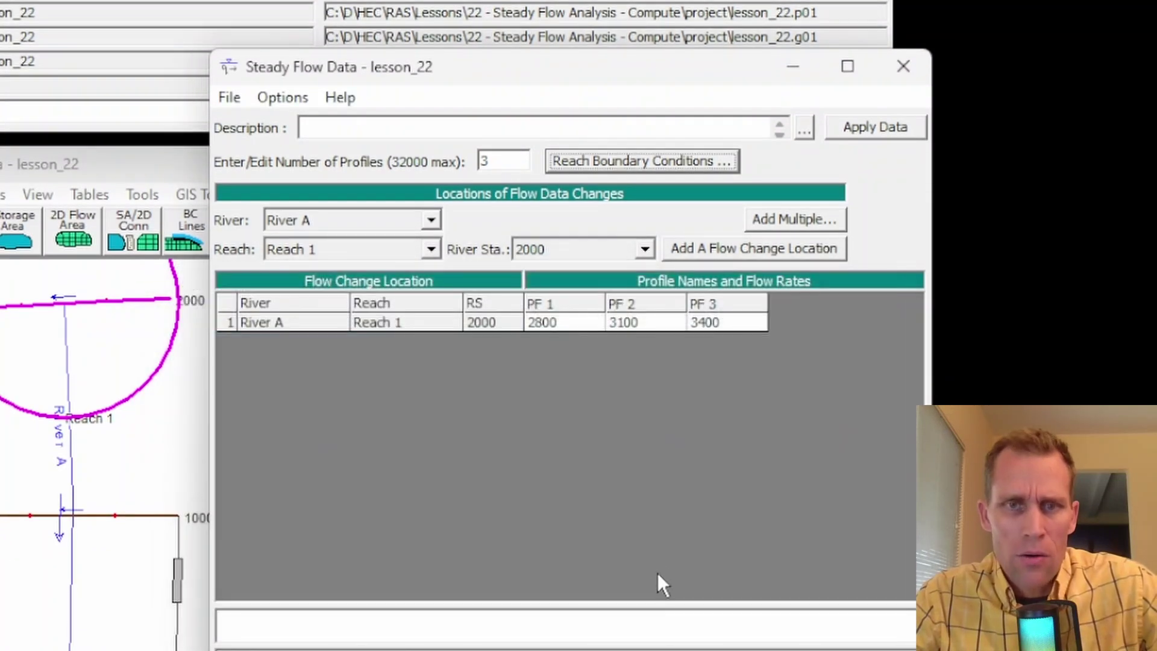
Close the steady flow data and open Steady Flow Analysis for plan lesson_22
left_click(902, 67)
left_click(109, 46)
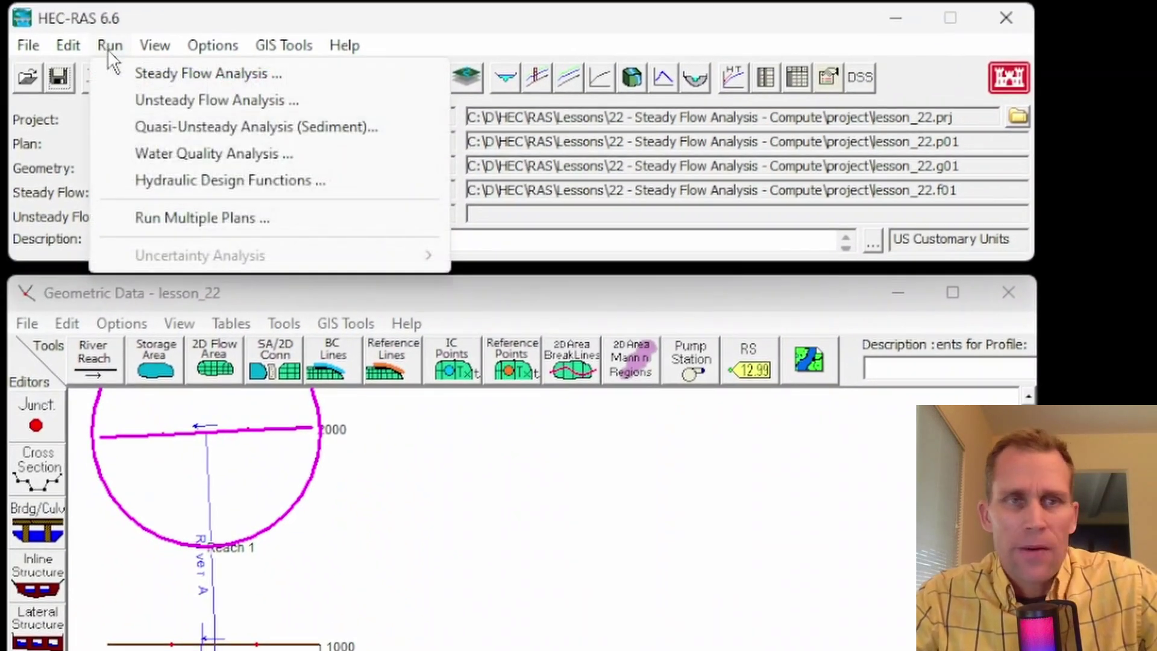
left_click(158, 73)
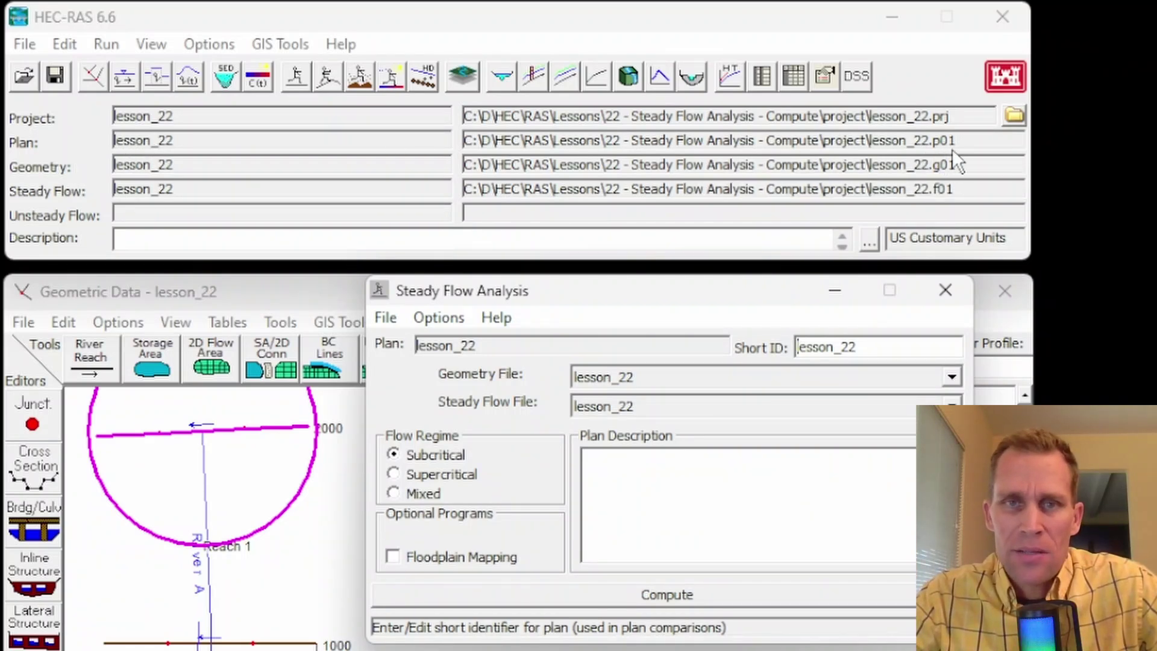
Start a new plan from the File menu, then cancel it without creating one
left_click(386, 318)
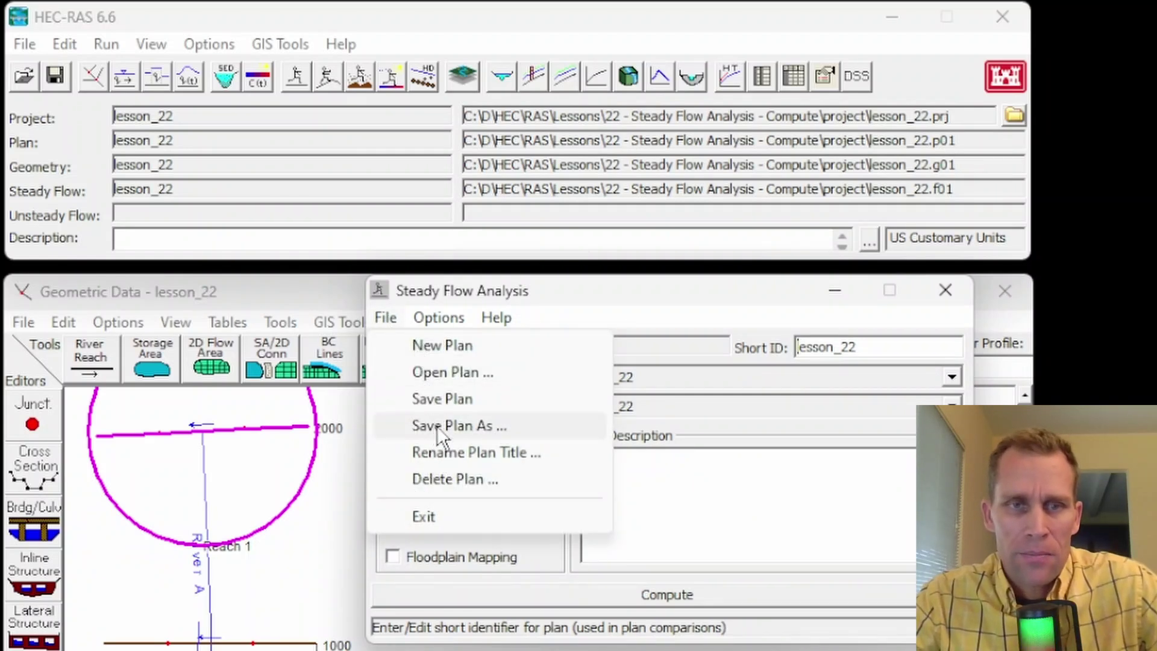
left_click(432, 345)
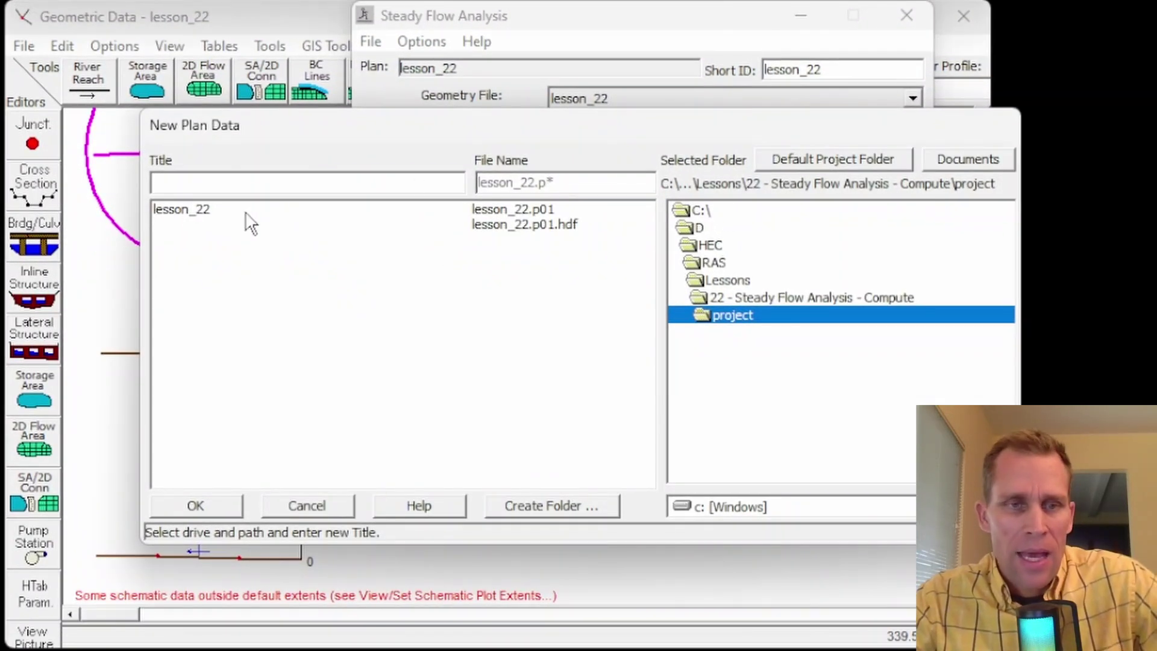
left_click(225, 184)
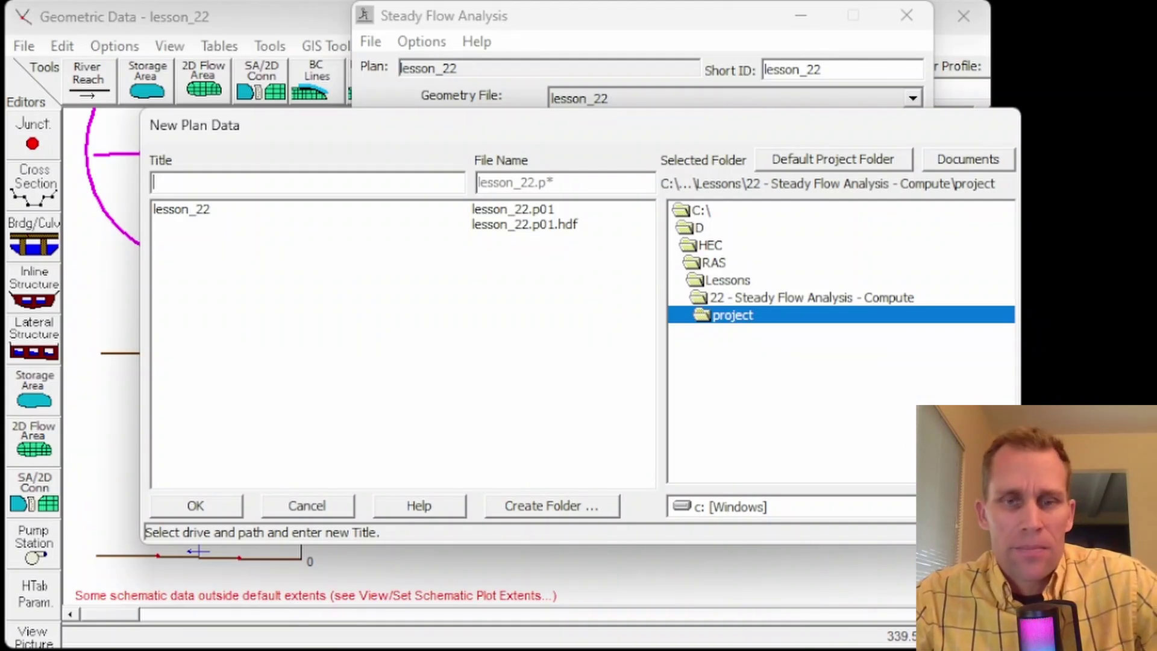
left_click(302, 508)
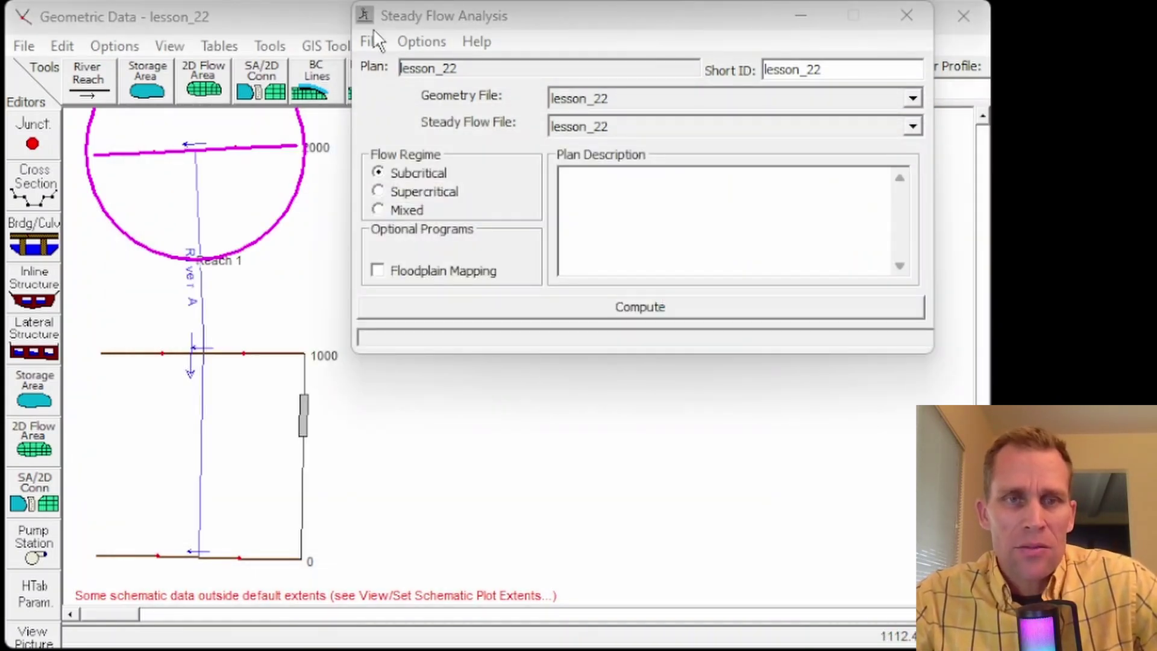
Open the Encroachments dialog for River A, Reach 1 and cancel it with no method set
left_click(420, 42)
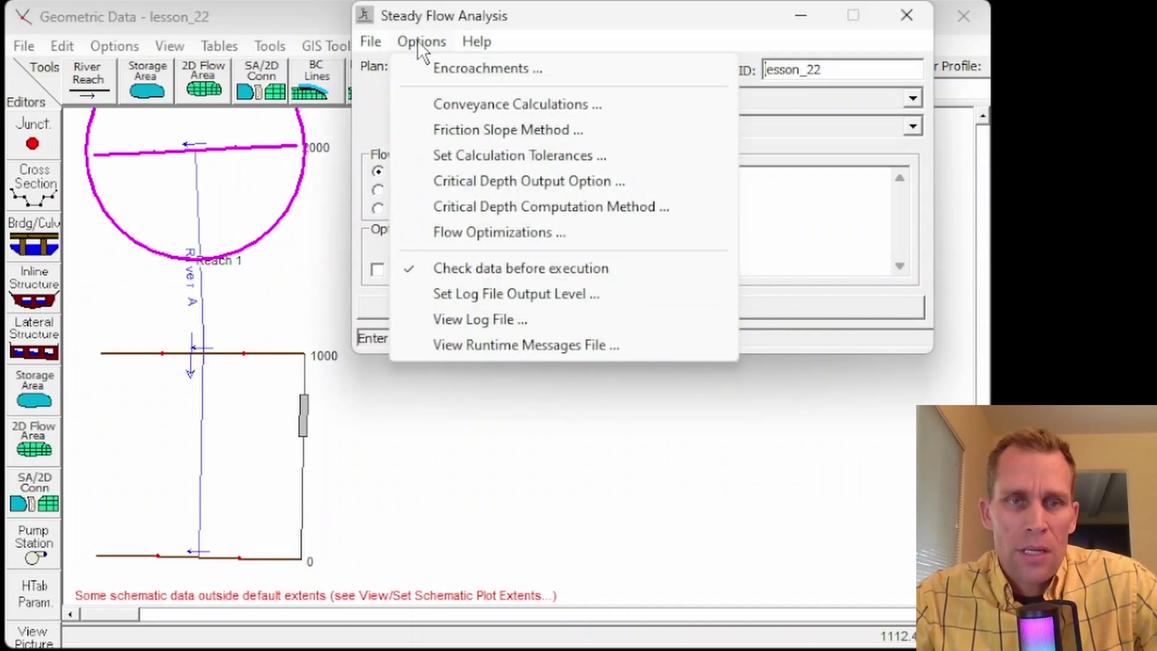
left_click(433, 40)
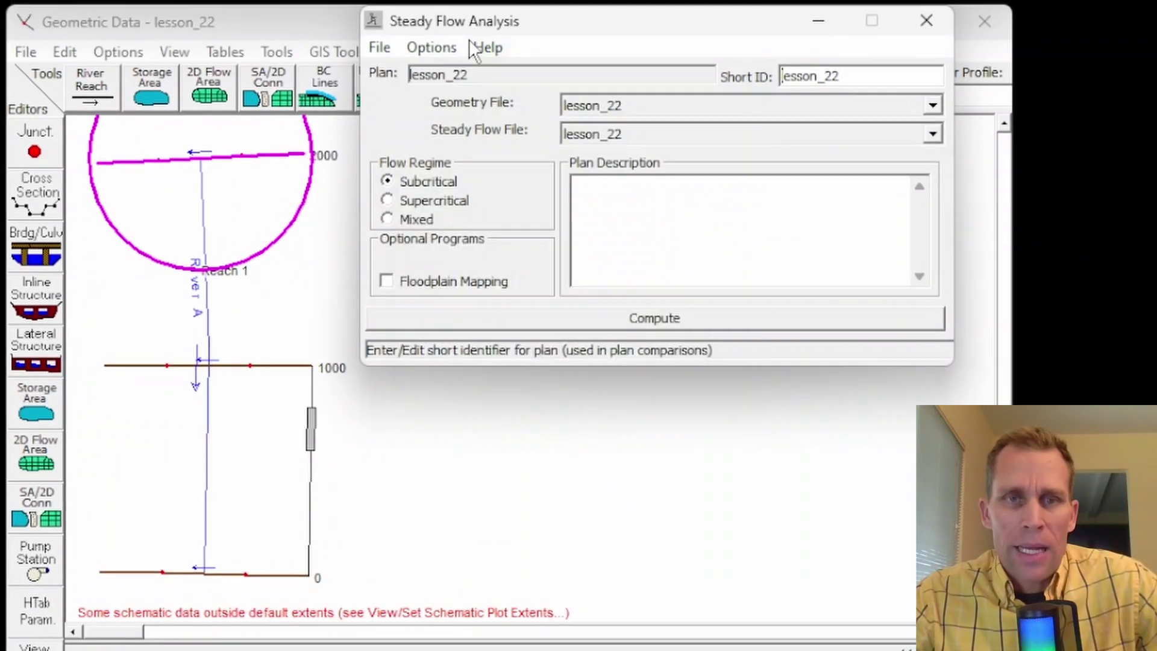
left_click(433, 40)
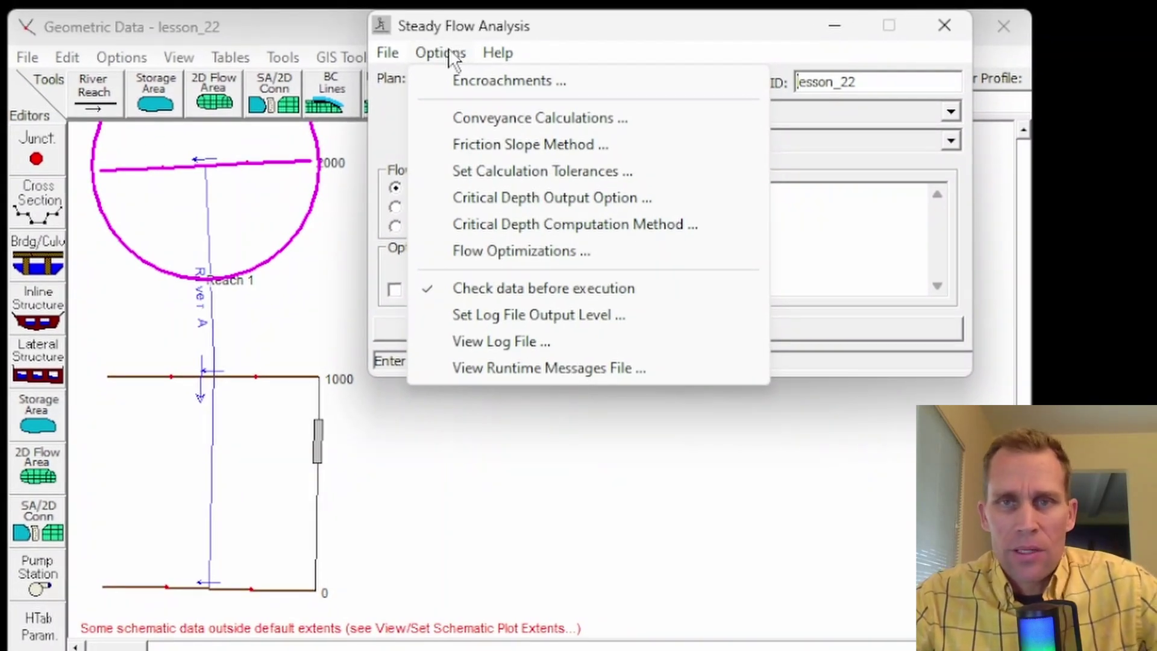
left_click(476, 86)
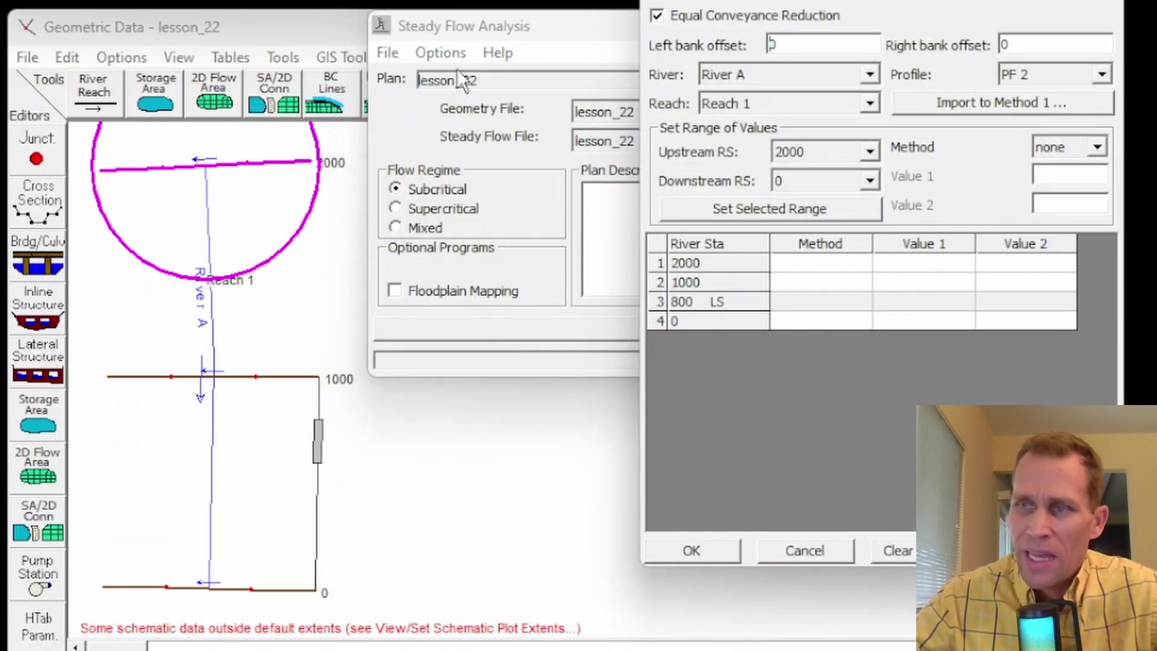
left_click_drag(808, 0, 729, 12)
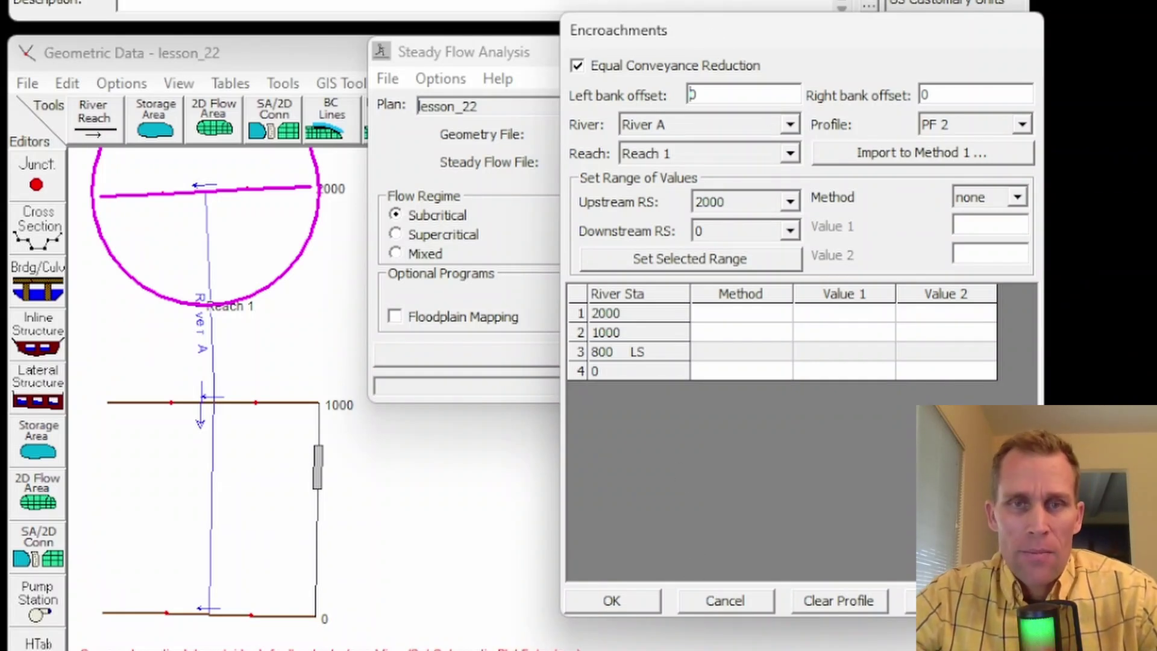
left_click_drag(798, 32, 813, 27)
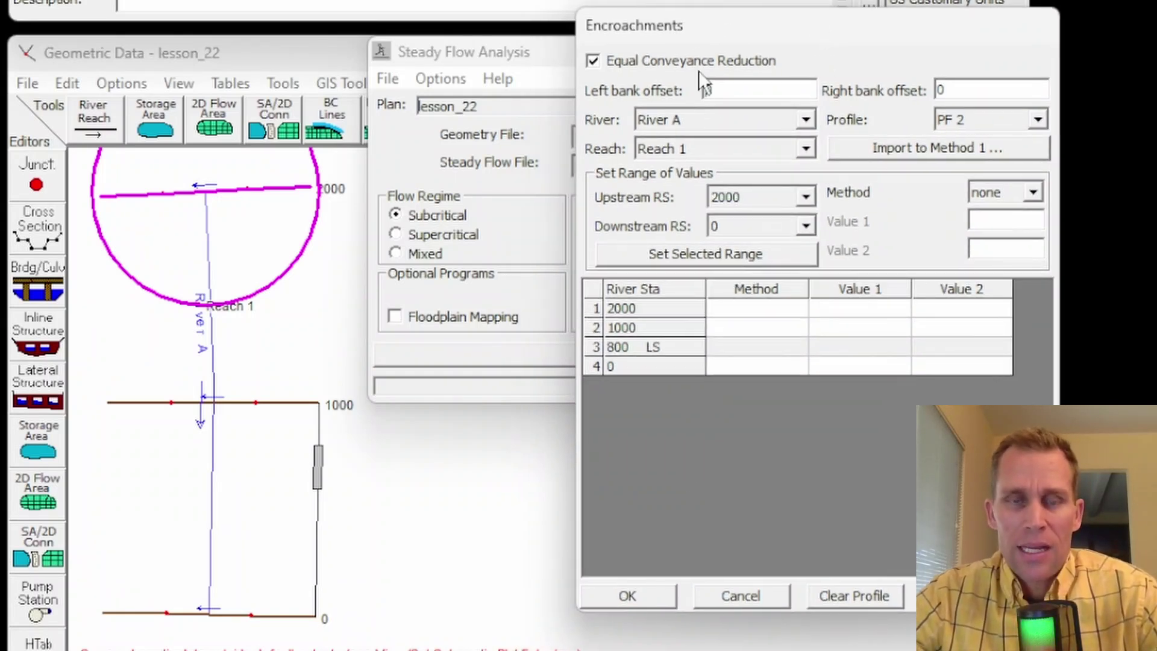
left_click(726, 584)
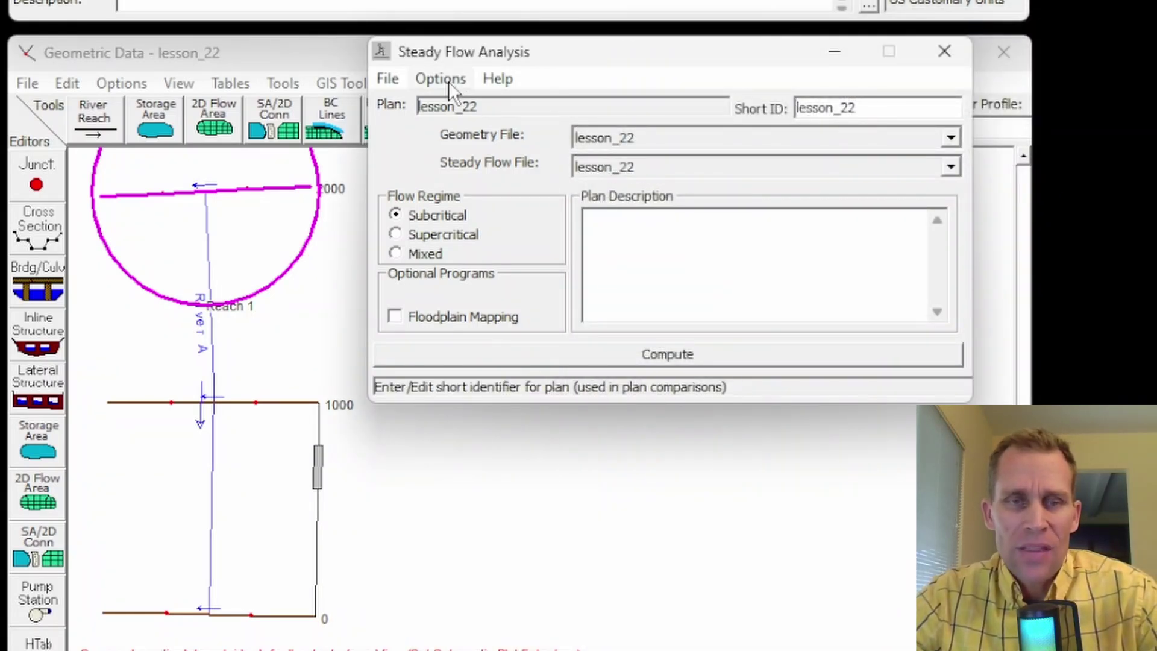
Set conveyance to 'At breaks in n values only' after trying 'Between every coordinate point'
left_click(449, 82)
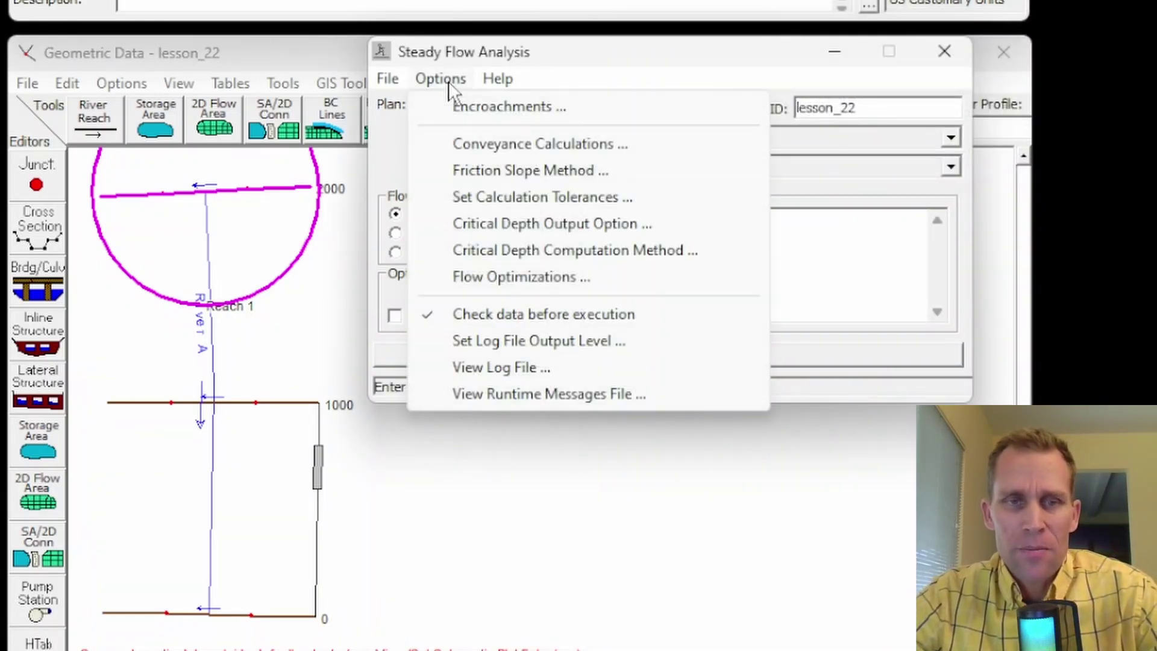
left_click(486, 148)
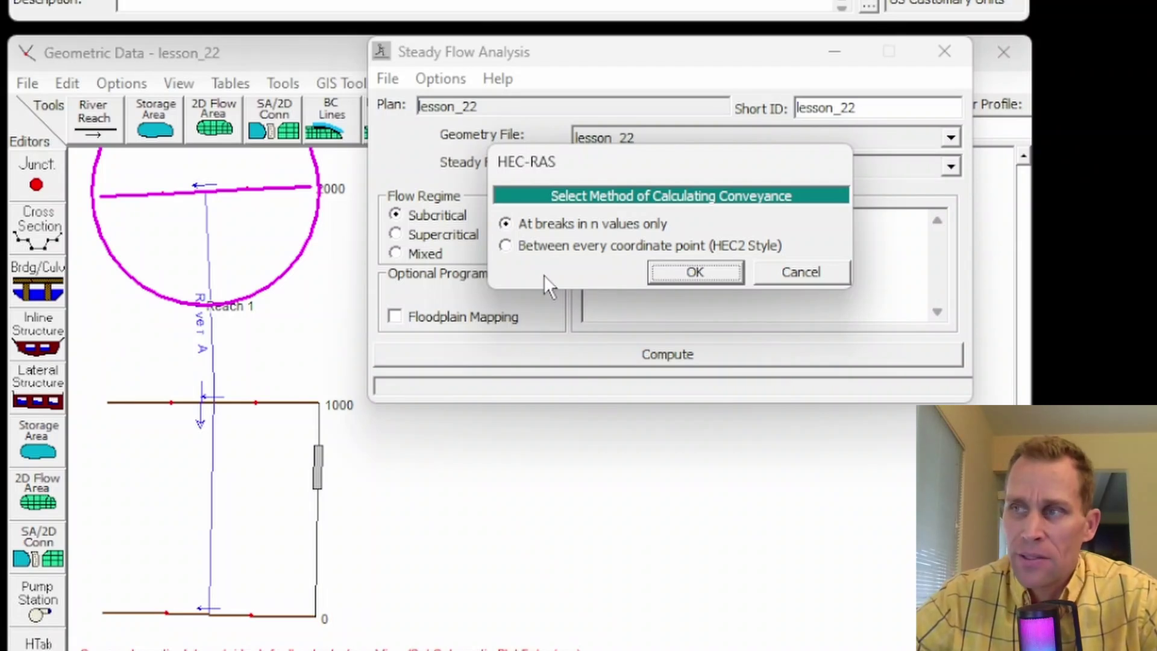
left_click(504, 222)
left_click(510, 247)
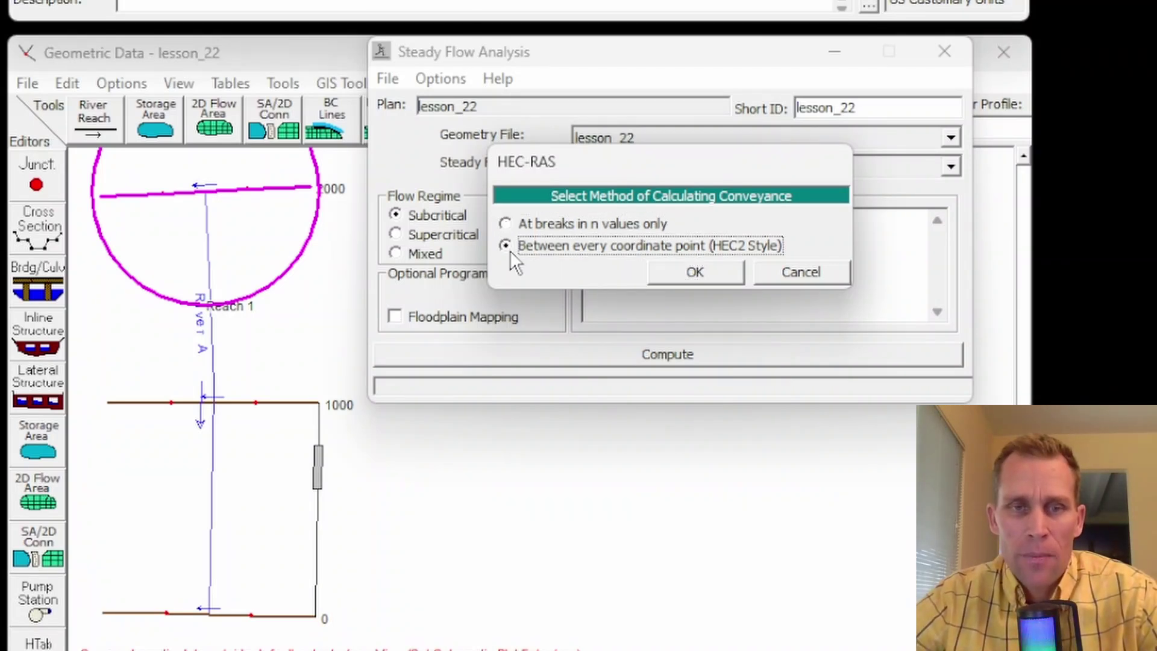
left_click(509, 223)
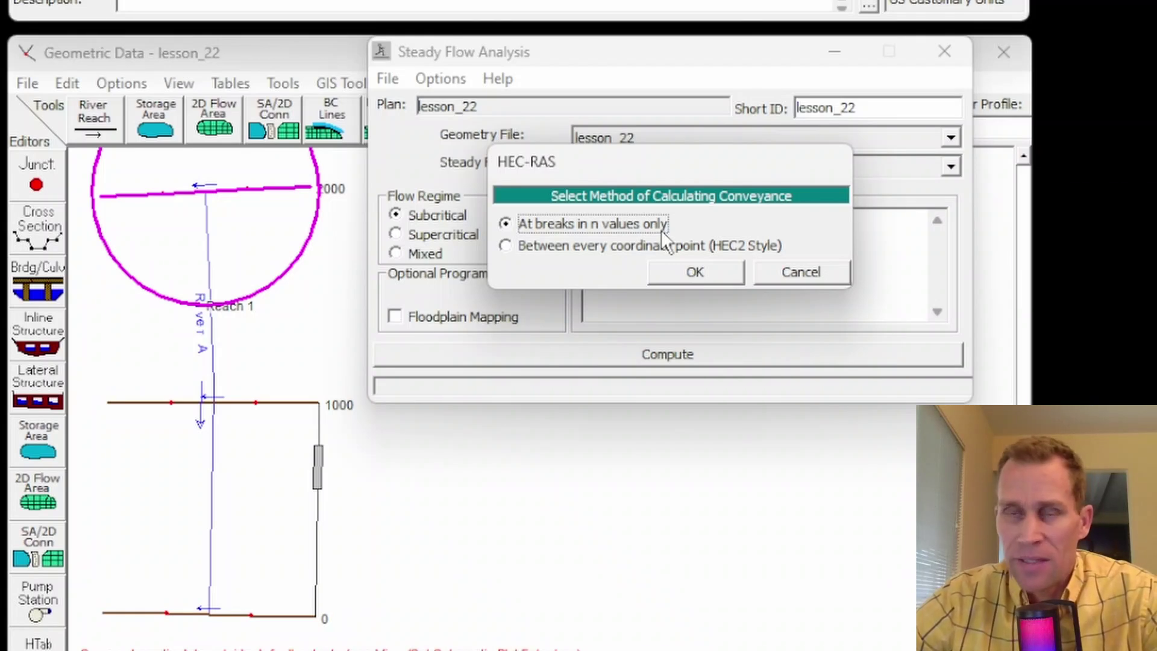
left_click(505, 247)
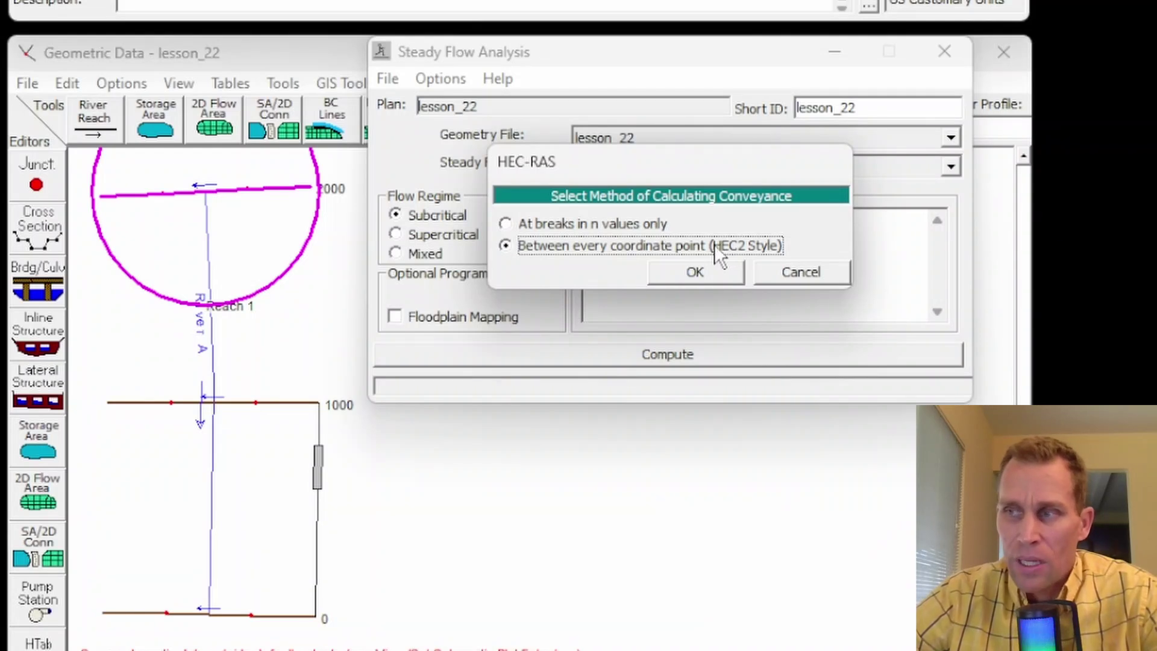
left_click(505, 224)
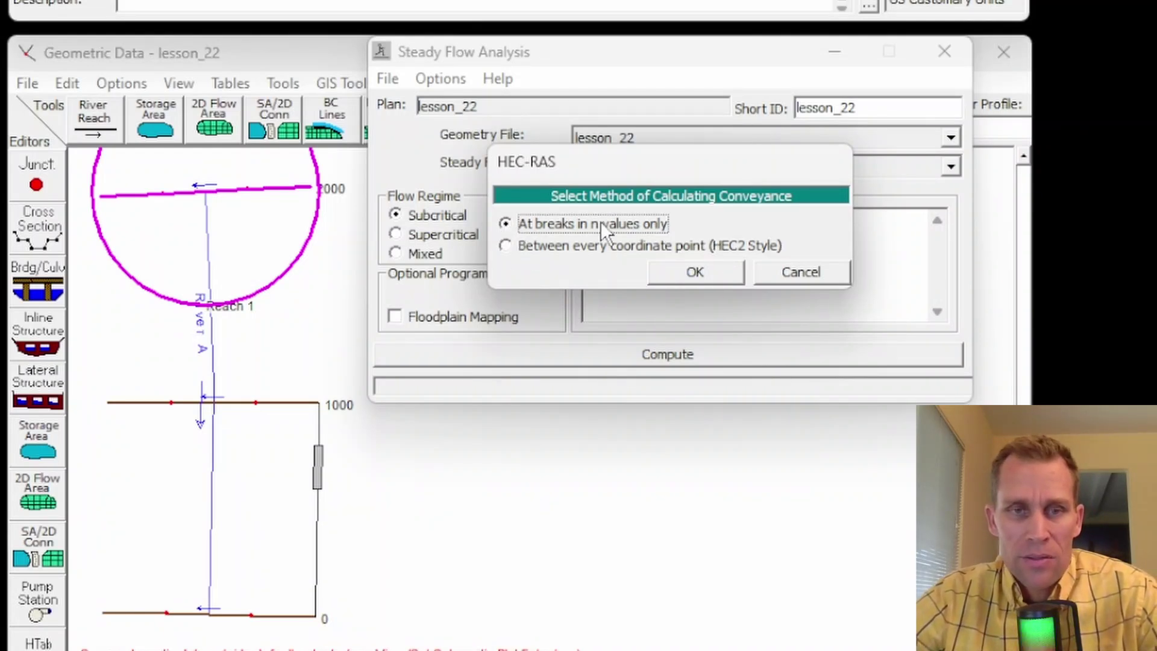
key("Tab")
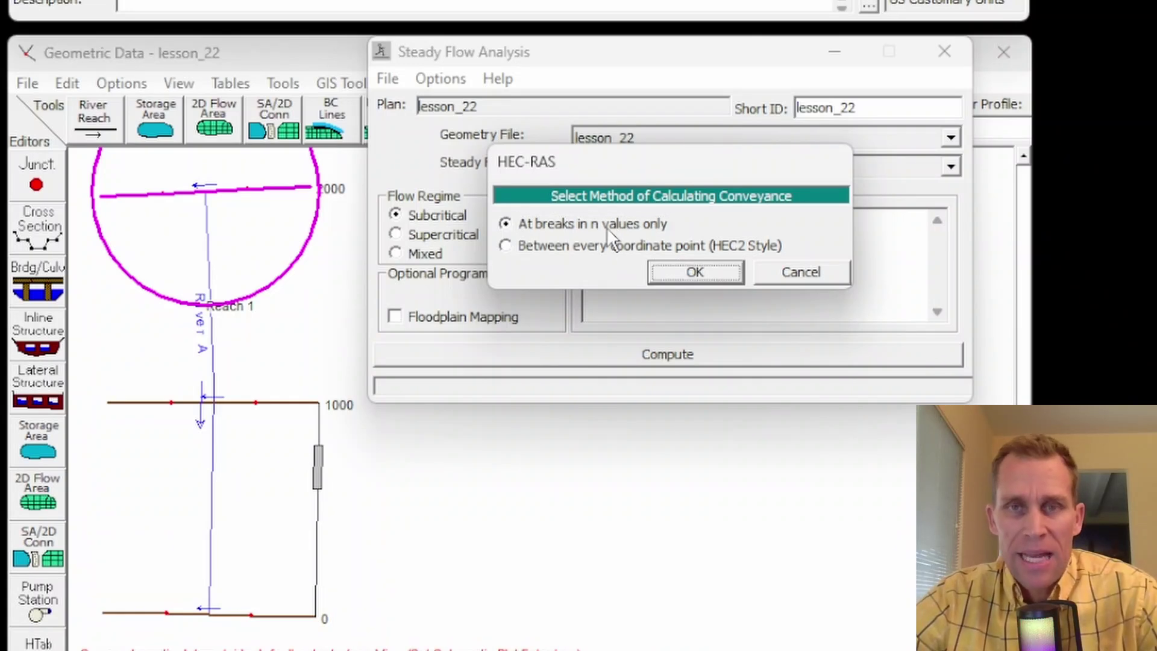
left_click(692, 266)
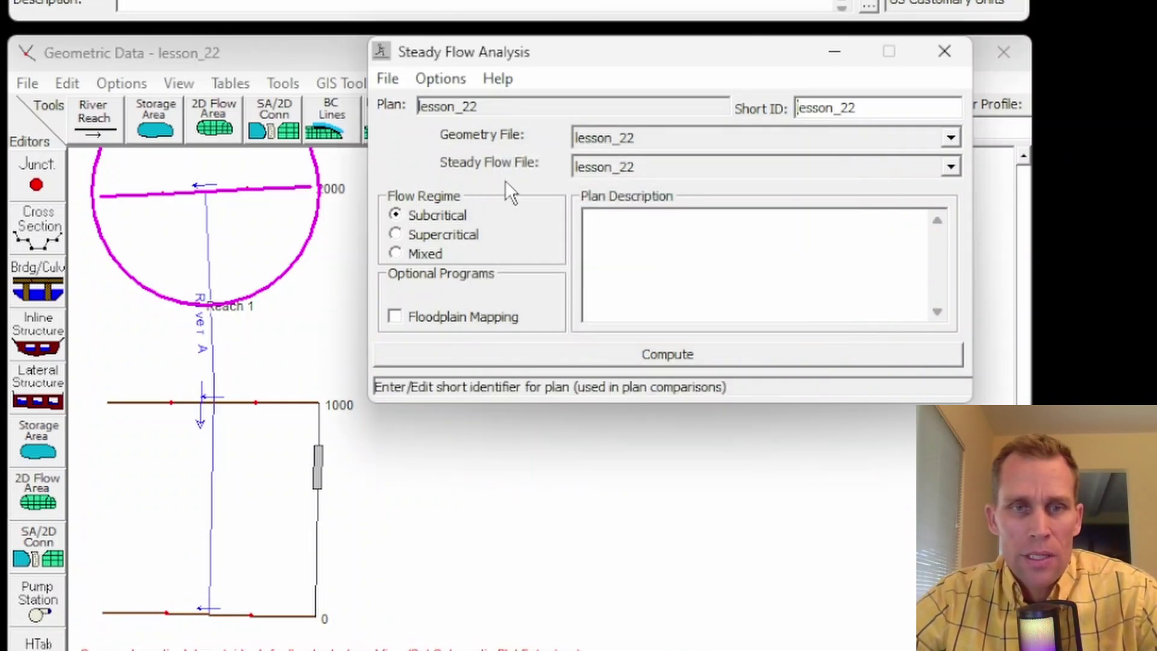
Open Friction Slope Method and try Average Friction Slope, Geometric Mean and Harmonic Mean options
left_click(446, 81)
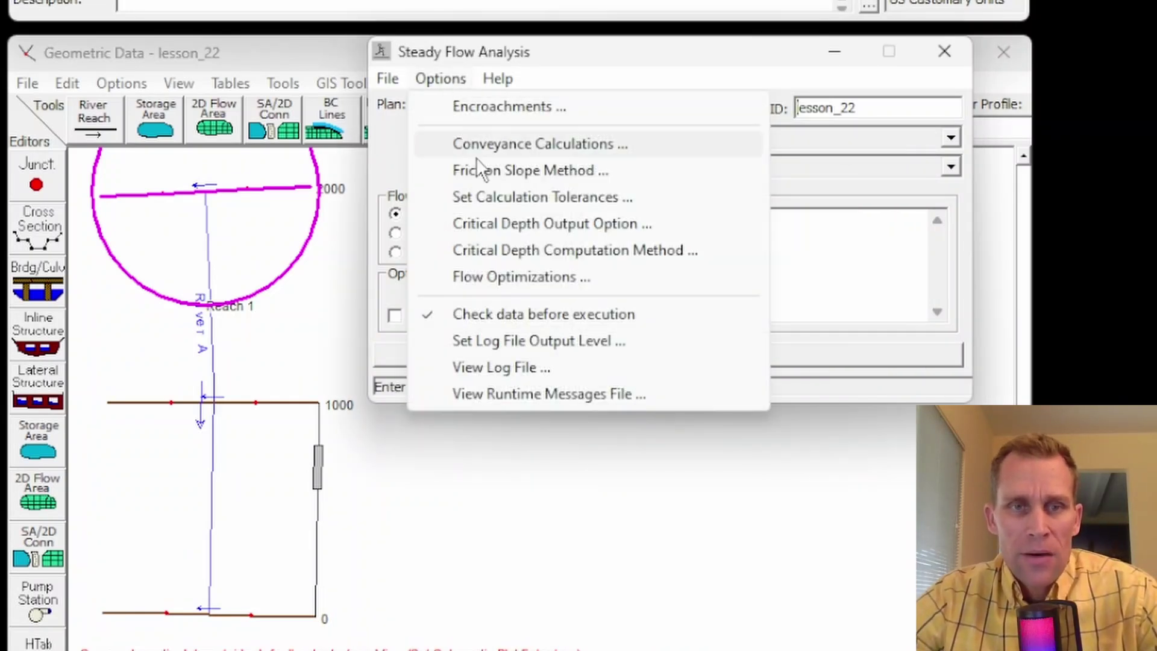
left_click(501, 172)
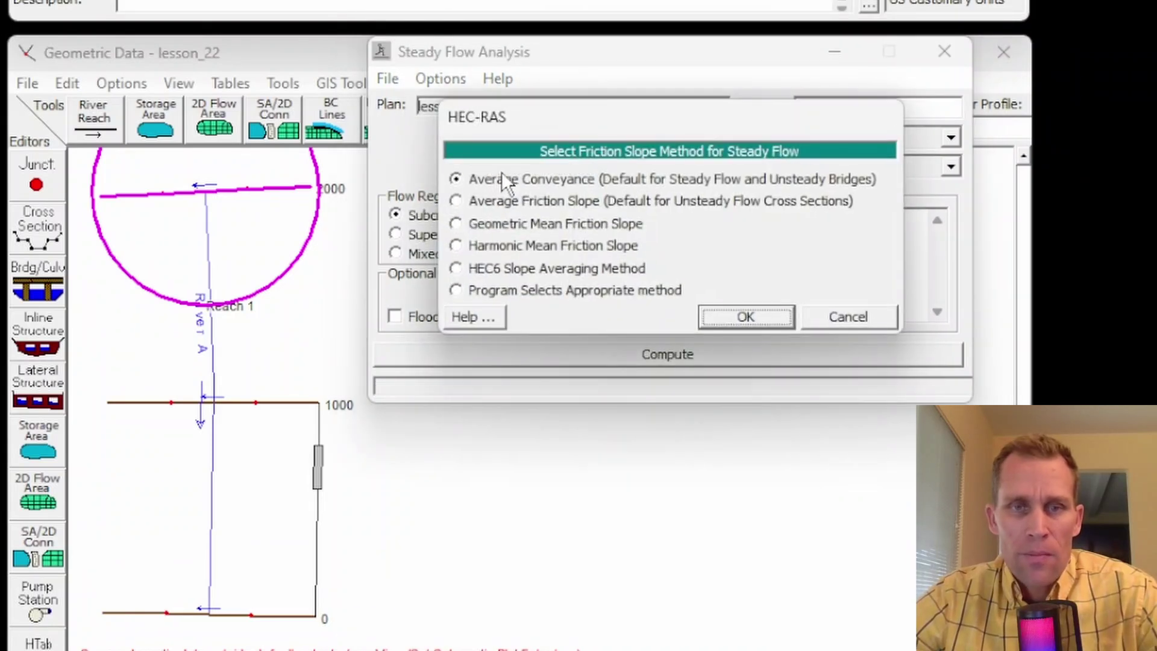
left_click_drag(562, 124, 494, 140)
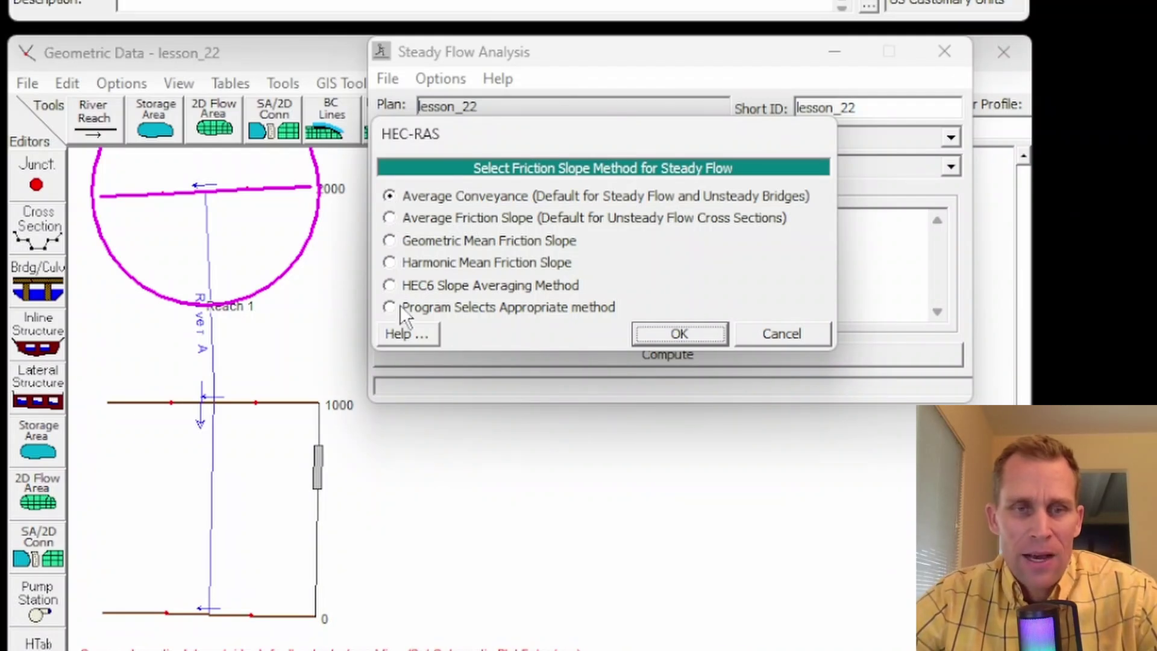
left_click(390, 218)
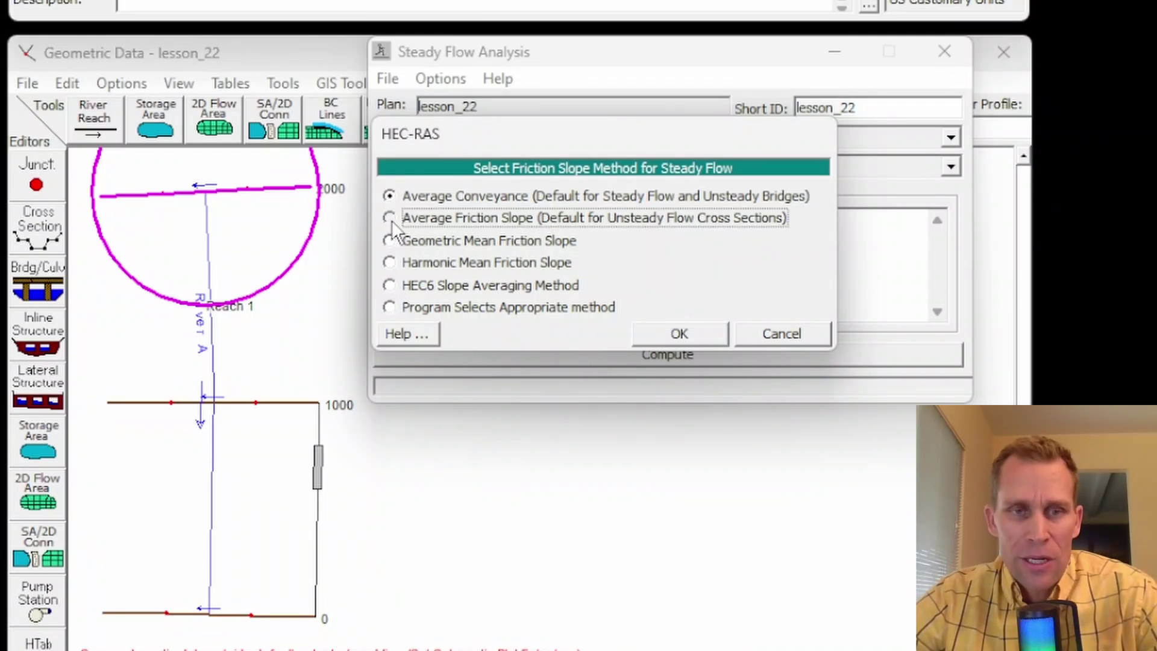
left_click(390, 241)
left_click(390, 262)
left_click(390, 240)
left_click(389, 218)
left_click(390, 195)
Compare Program Selects and the other methods, then keep Average Conveyance as the friction slope method
left_click(391, 313)
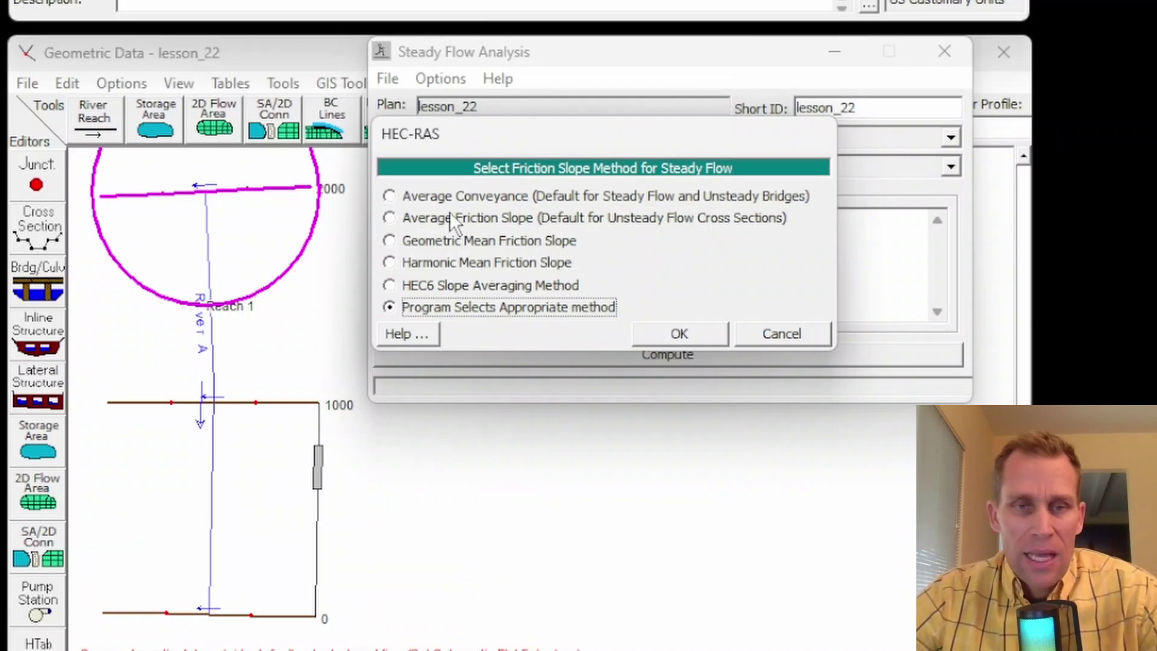
left_click(389, 197)
left_click(389, 219)
left_click(392, 242)
left_click(390, 262)
left_click(389, 196)
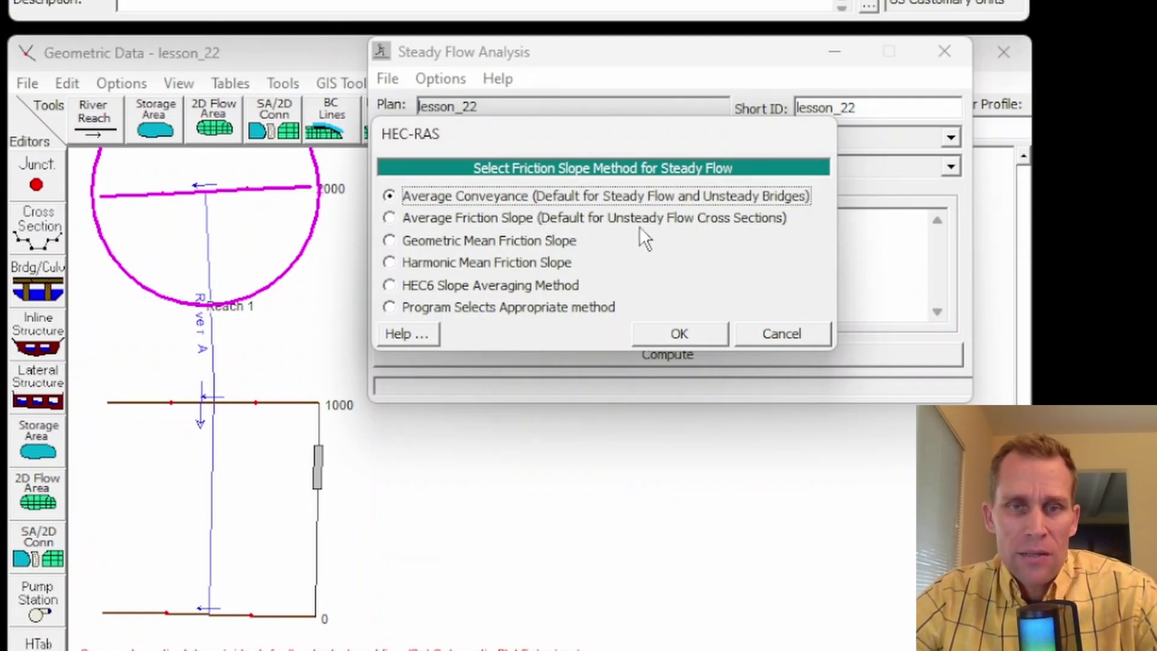
left_click(391, 219)
left_click(390, 199)
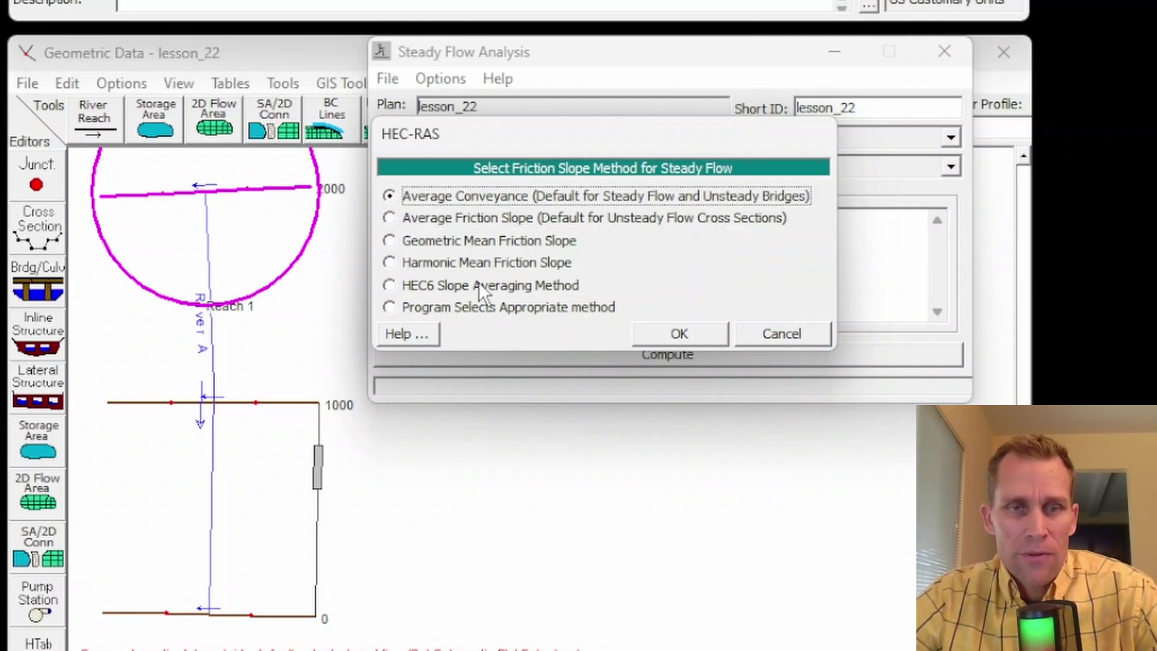
left_click(668, 329)
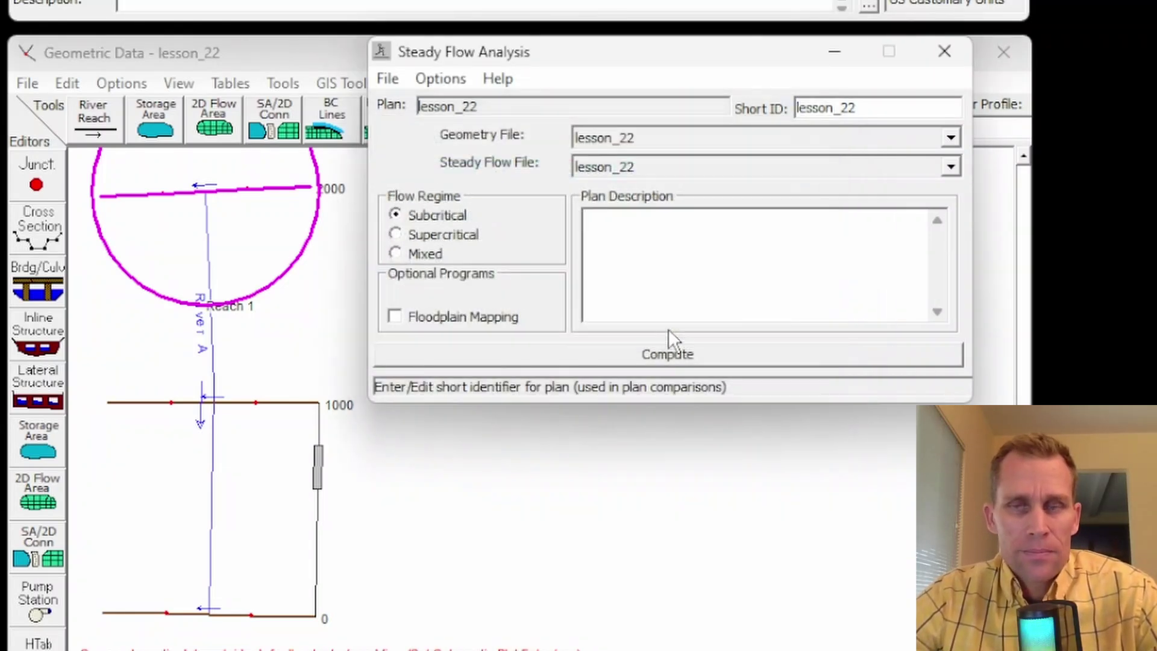
Open Set Calculation Tolerances and inspect water surface tolerance .01 and maximum iterations 20
left_click(438, 79)
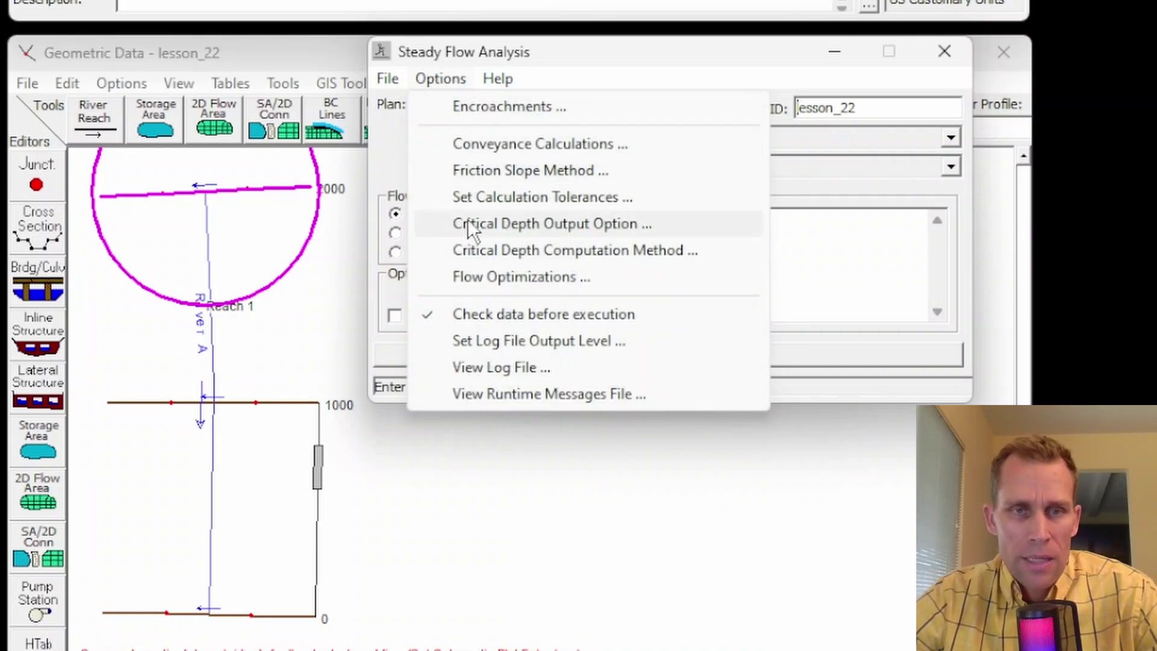
left_click(508, 199)
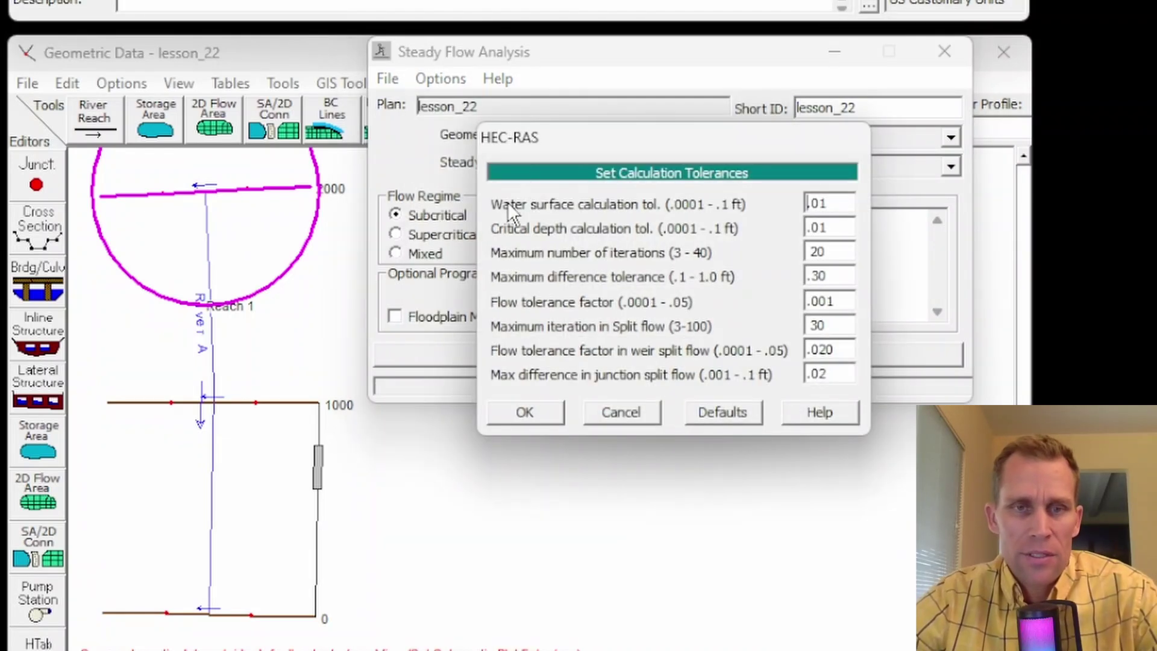
left_click_drag(617, 143, 507, 160)
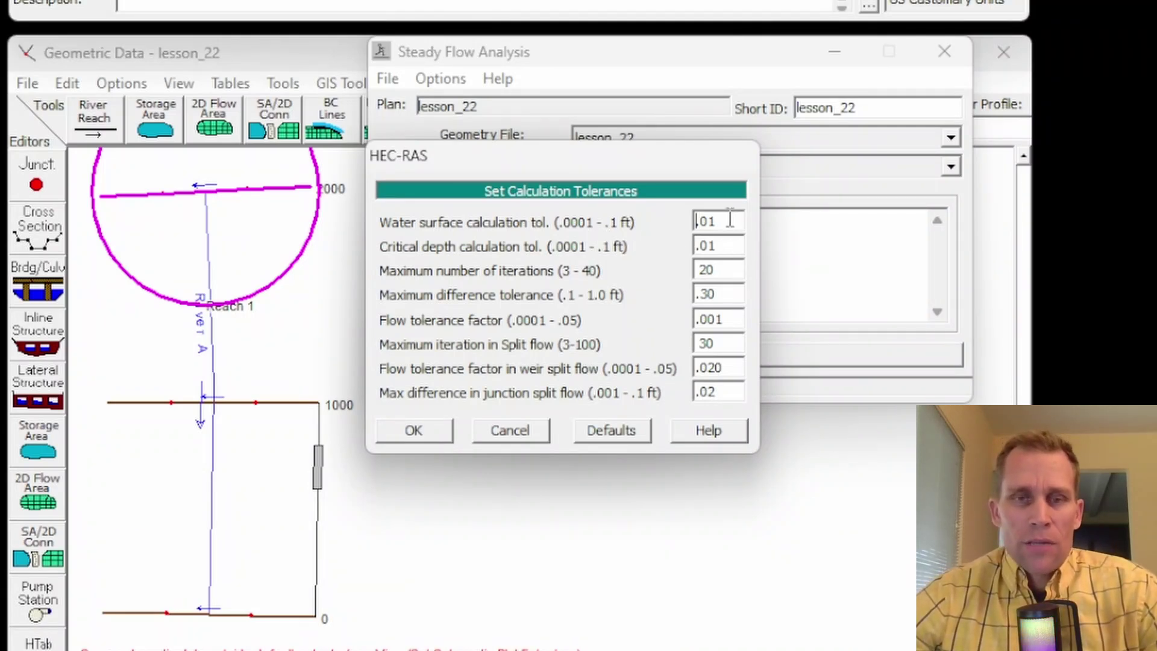
left_click_drag(723, 221, 681, 229)
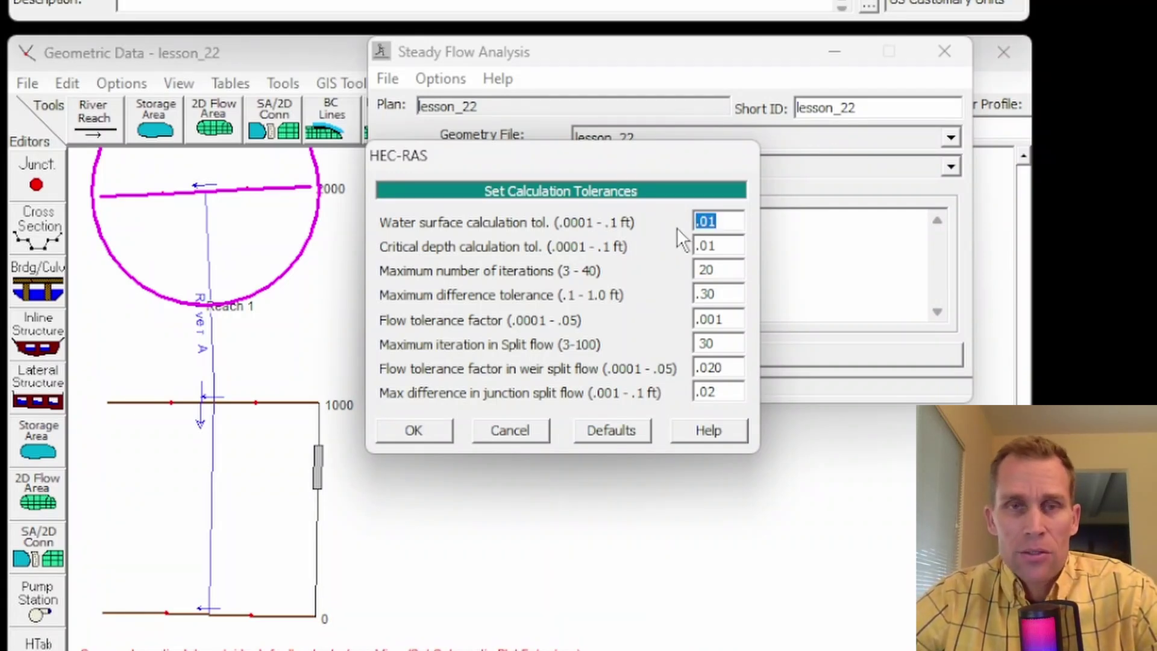
left_click_drag(723, 222, 688, 226)
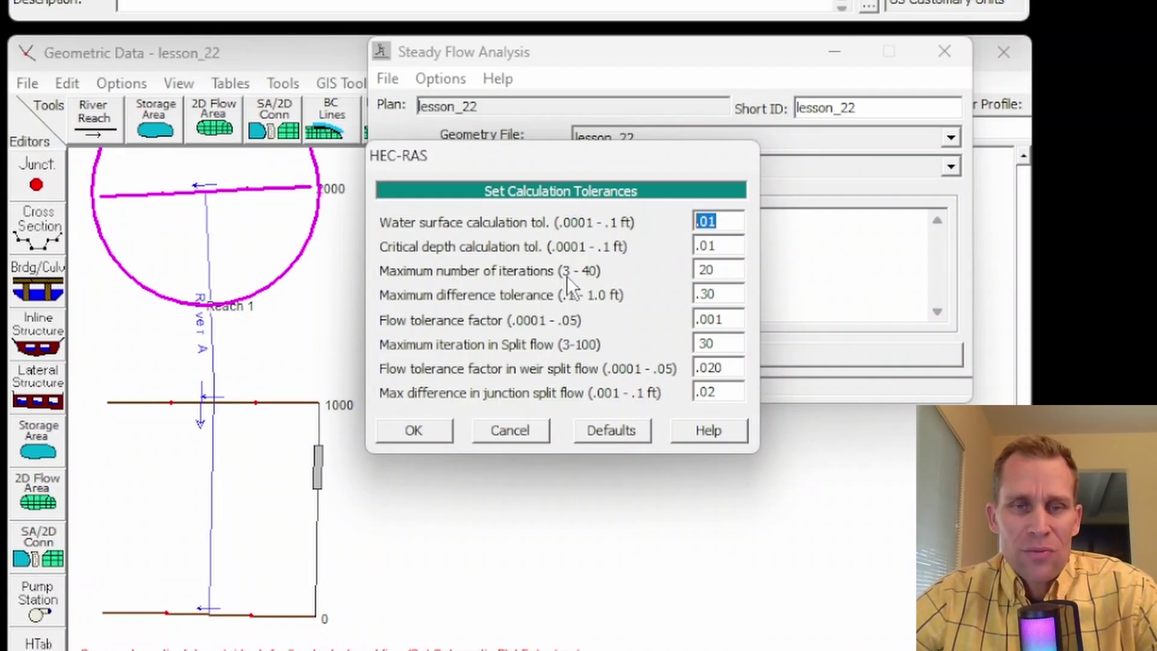
double_click(721, 267)
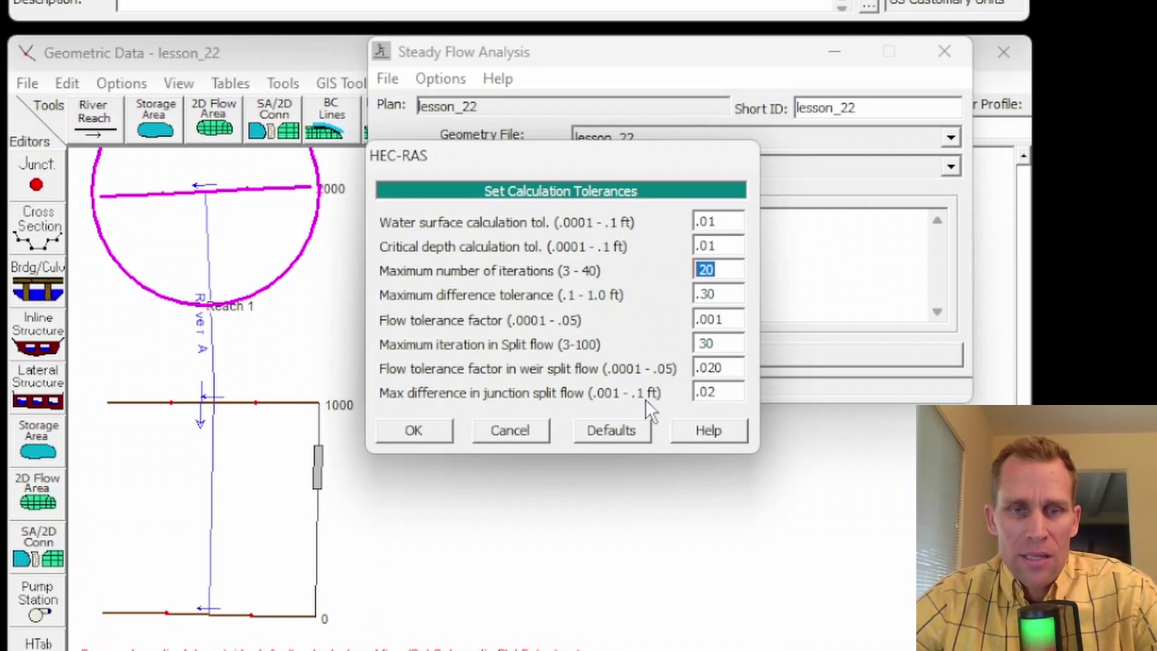
Change the water surface tolerance to .02, then restore Defaults so it reads .01
left_click(613, 431)
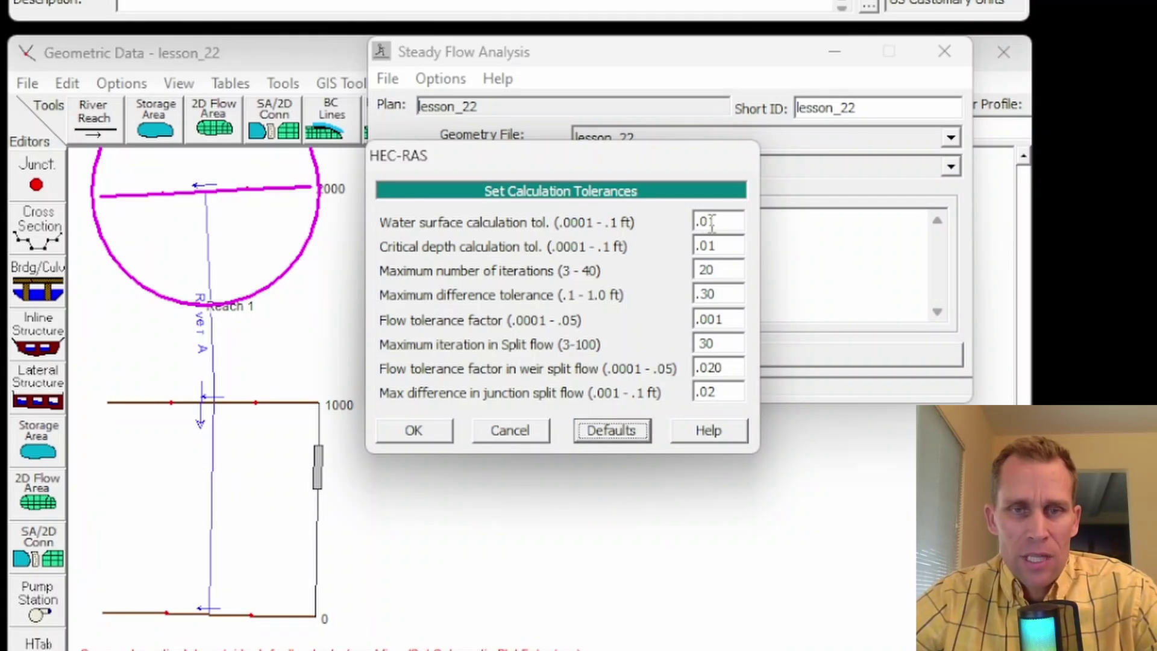
left_click_drag(712, 223, 723, 222)
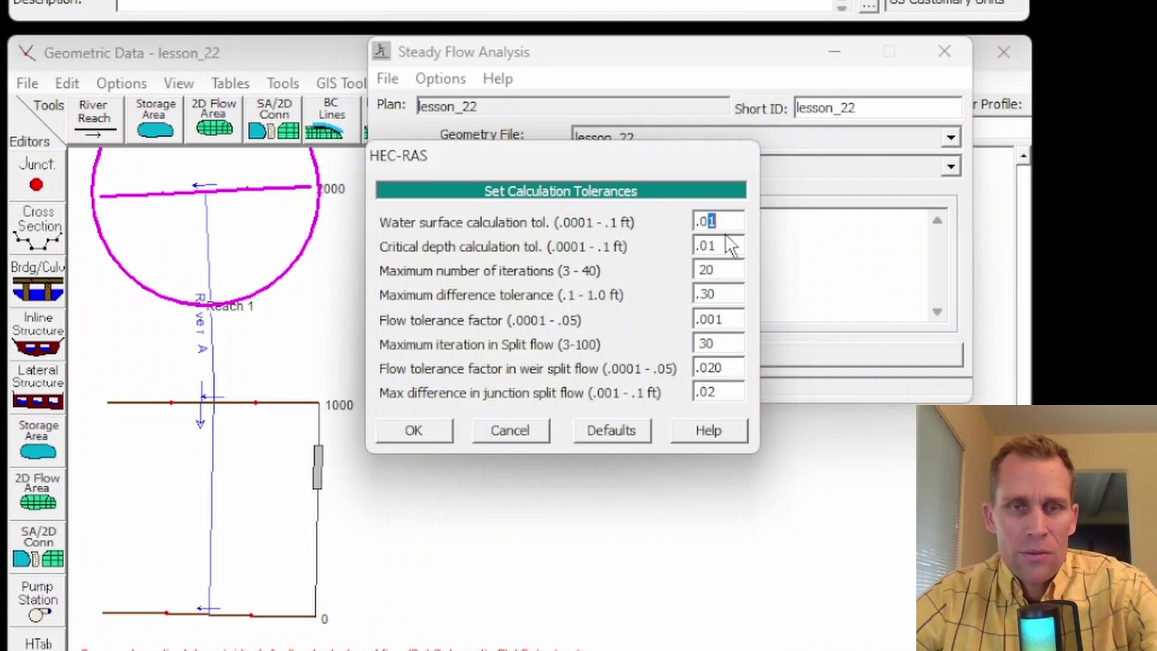
type("2")
left_click(620, 432)
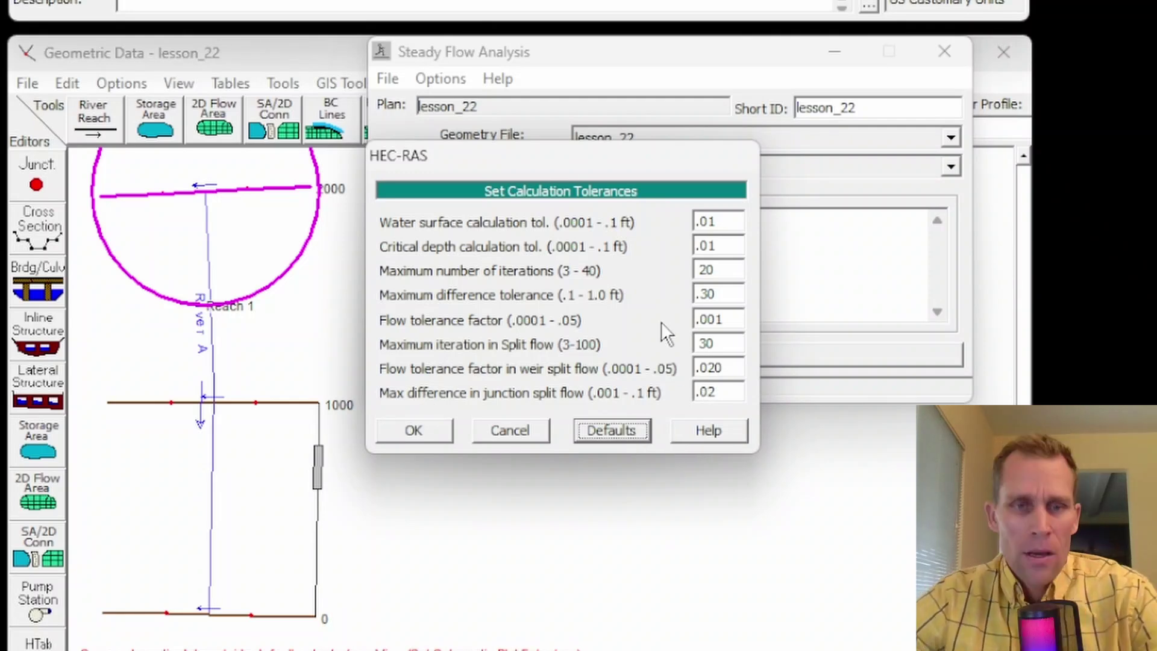
Accept the tolerances and open Critical Depth Output Option with Critical Always Calculated unchecked
left_click(433, 424)
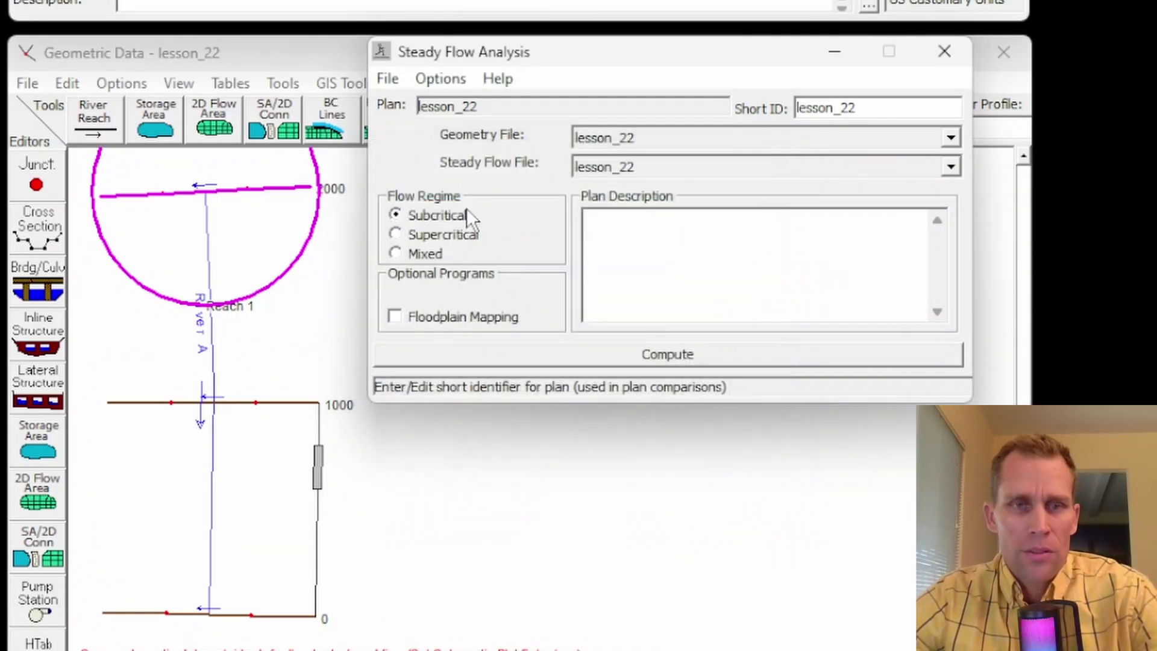
left_click(444, 79)
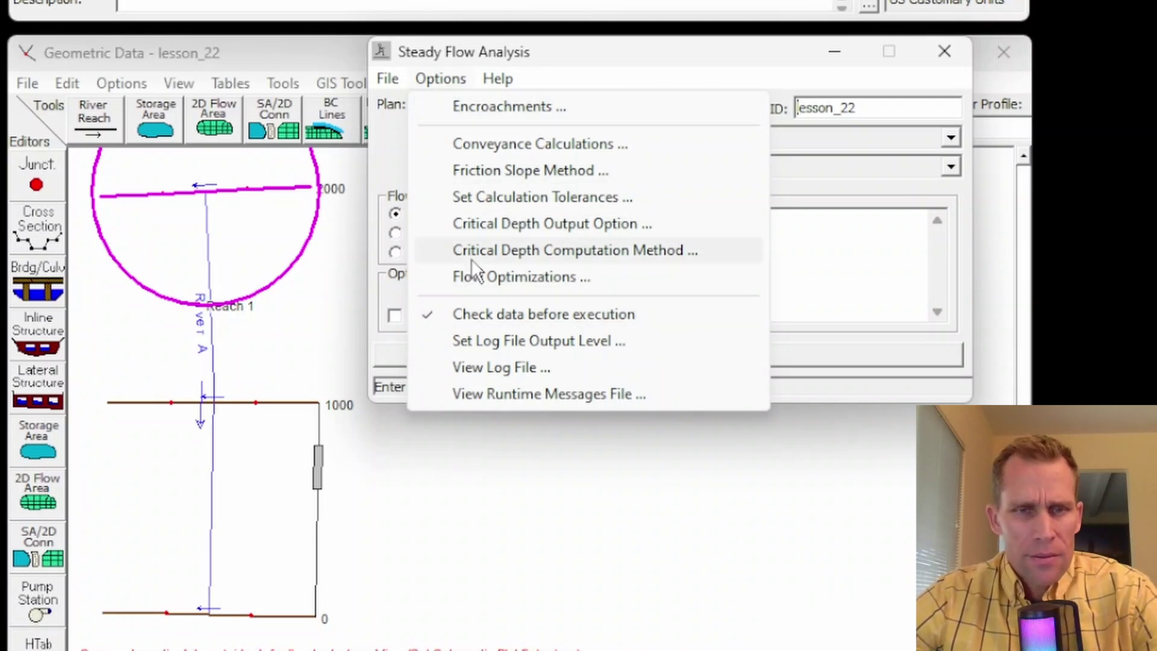
left_click(488, 229)
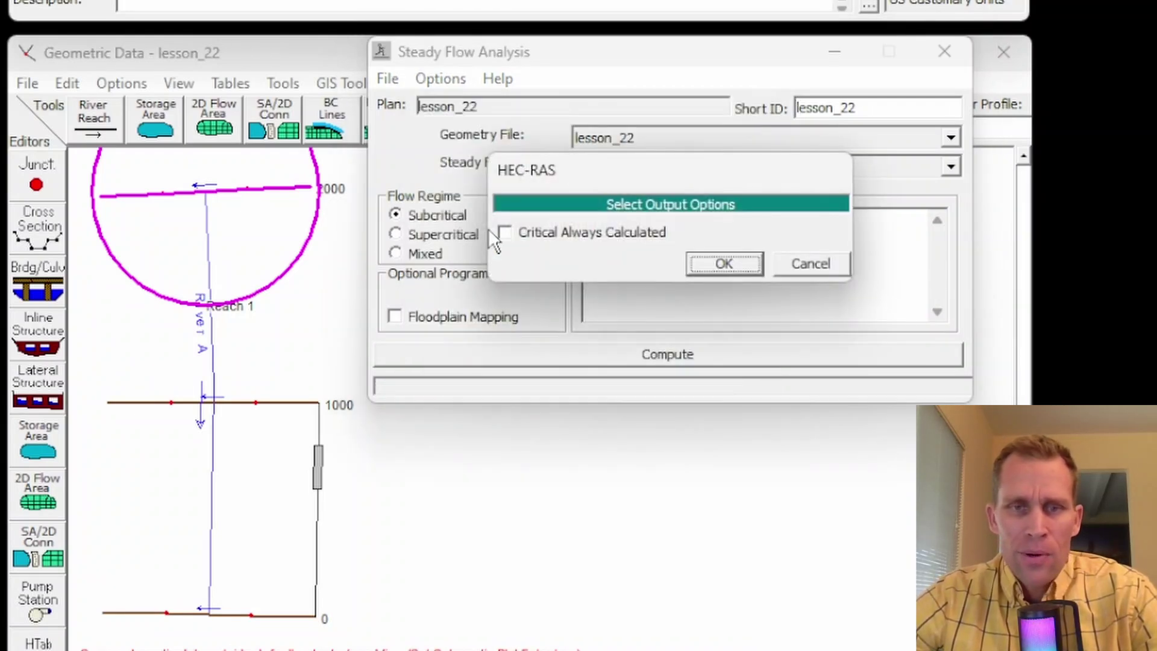
left_click_drag(638, 175, 603, 175)
left_click(507, 234)
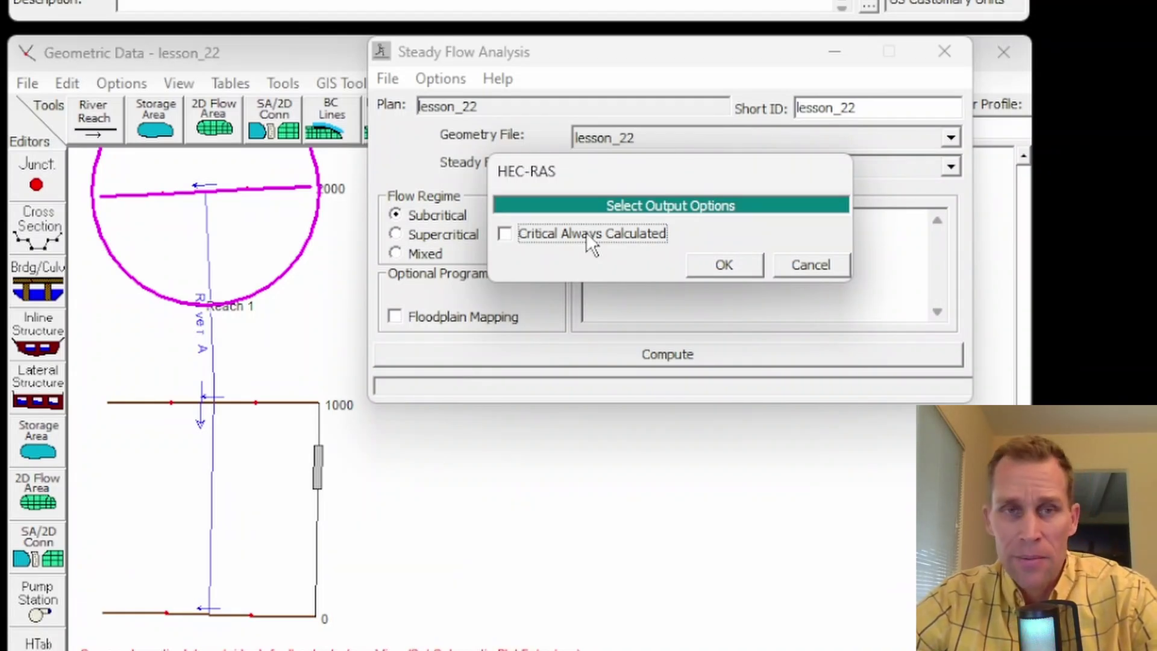
Open Critical Depth Computation Method and compare Multiple Critical Depth Search with the Parabolic method
left_click(718, 266)
left_click(438, 78)
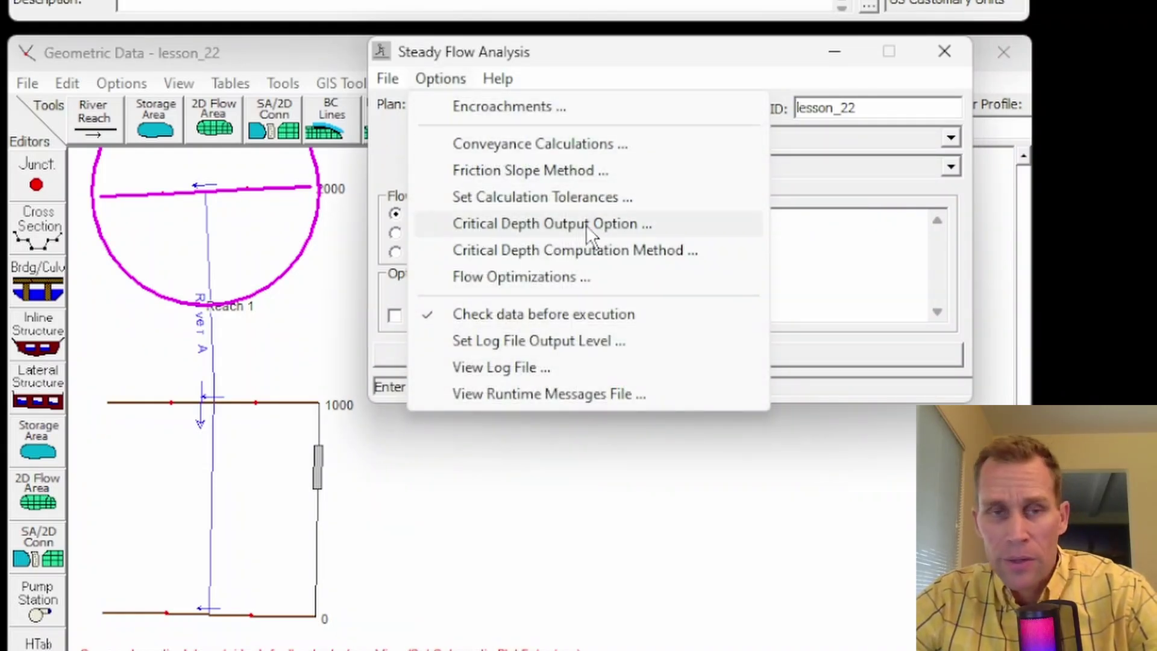
left_click(557, 251)
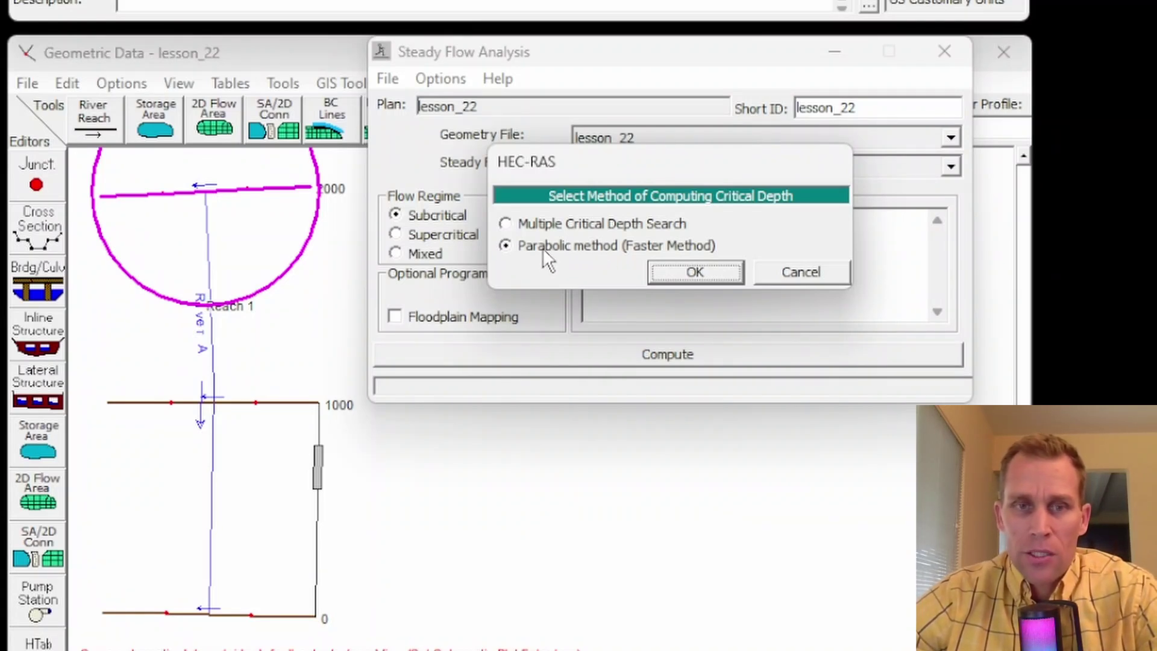
left_click(505, 224)
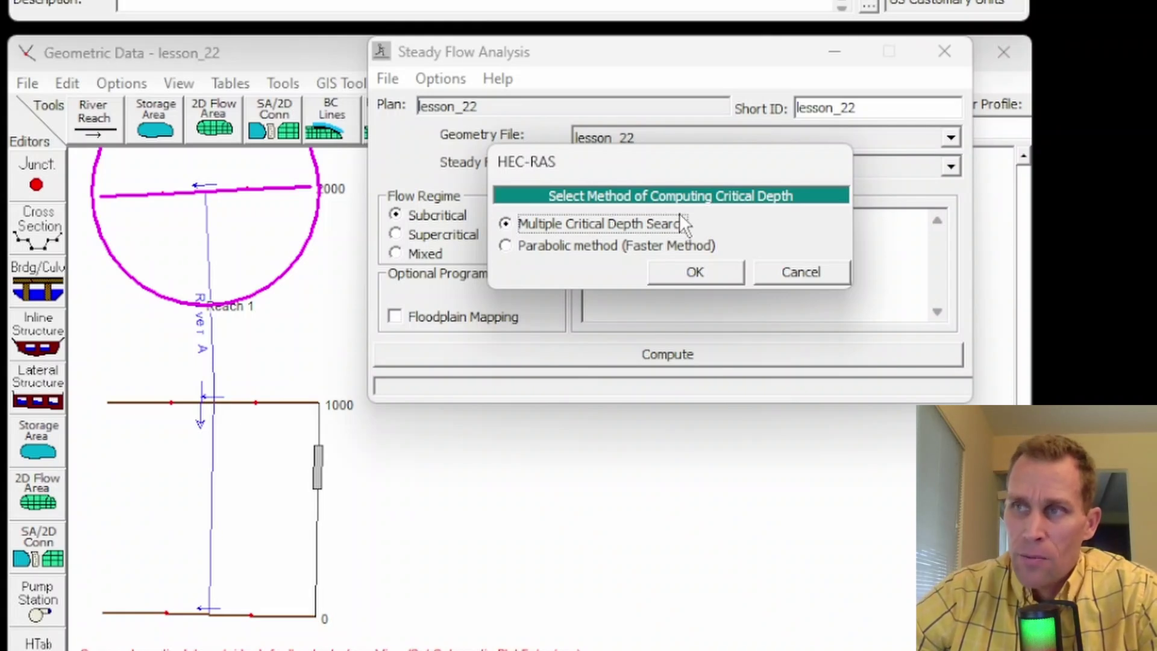
left_click(505, 247)
Confirm the critical depth method, then open and resize Flow Optimizations to show lateral structure 800 LS
left_click(696, 268)
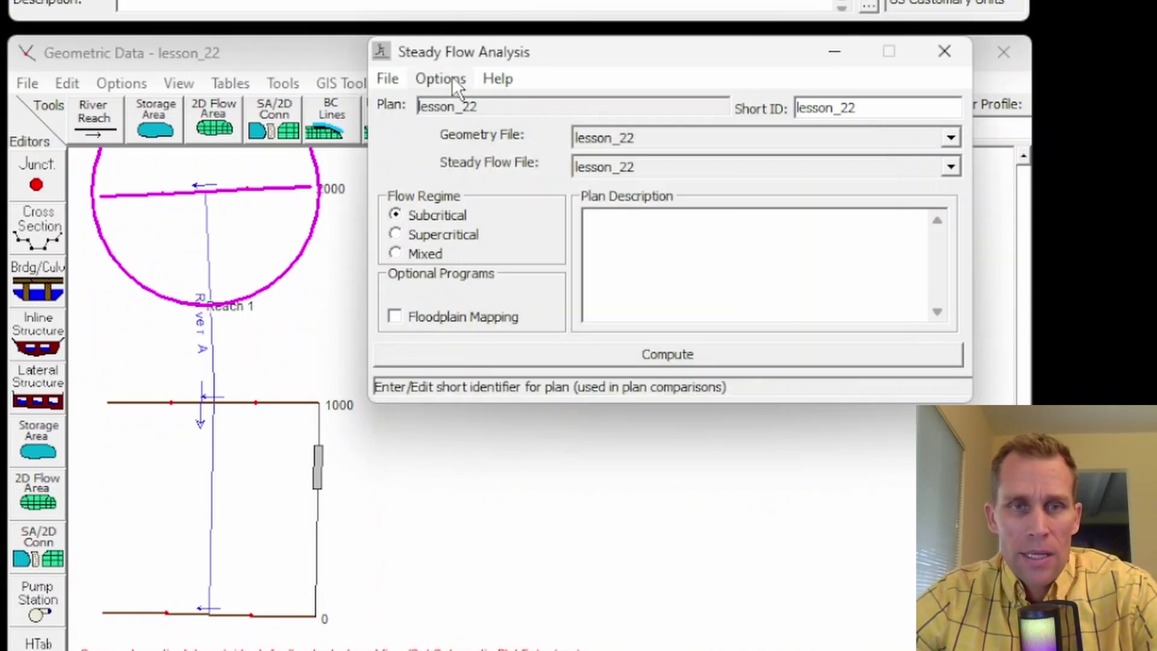
left_click(449, 77)
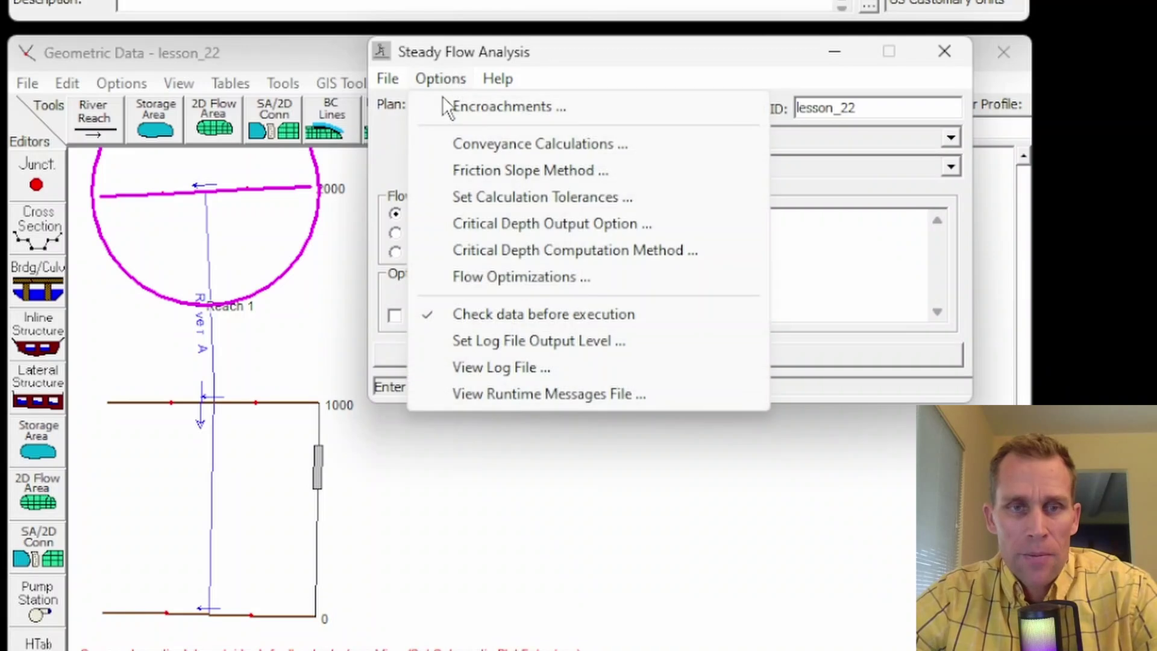
left_click(493, 278)
left_click_drag(871, 22, 678, 21)
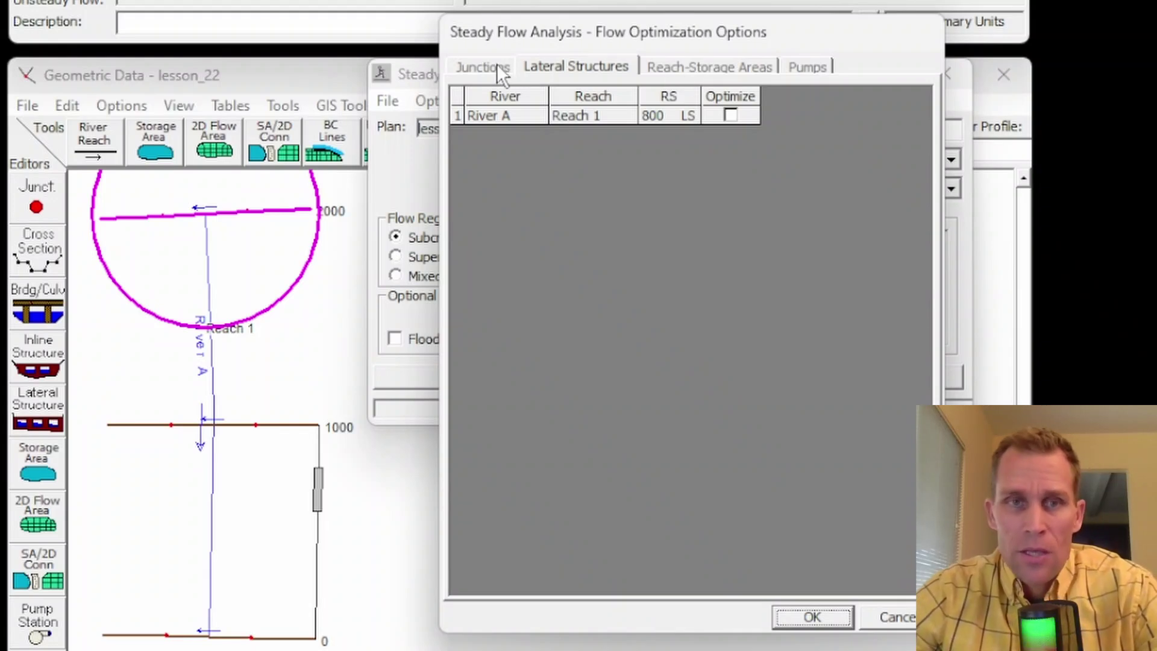
key("Tab")
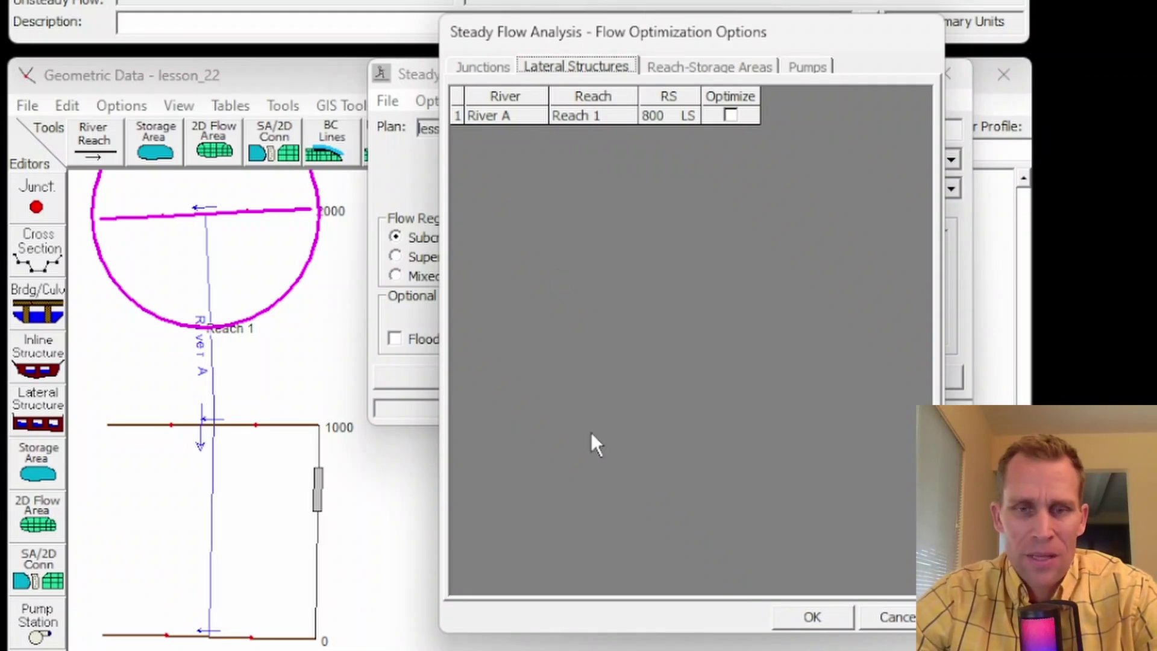
left_click_drag(680, 631, 666, 454)
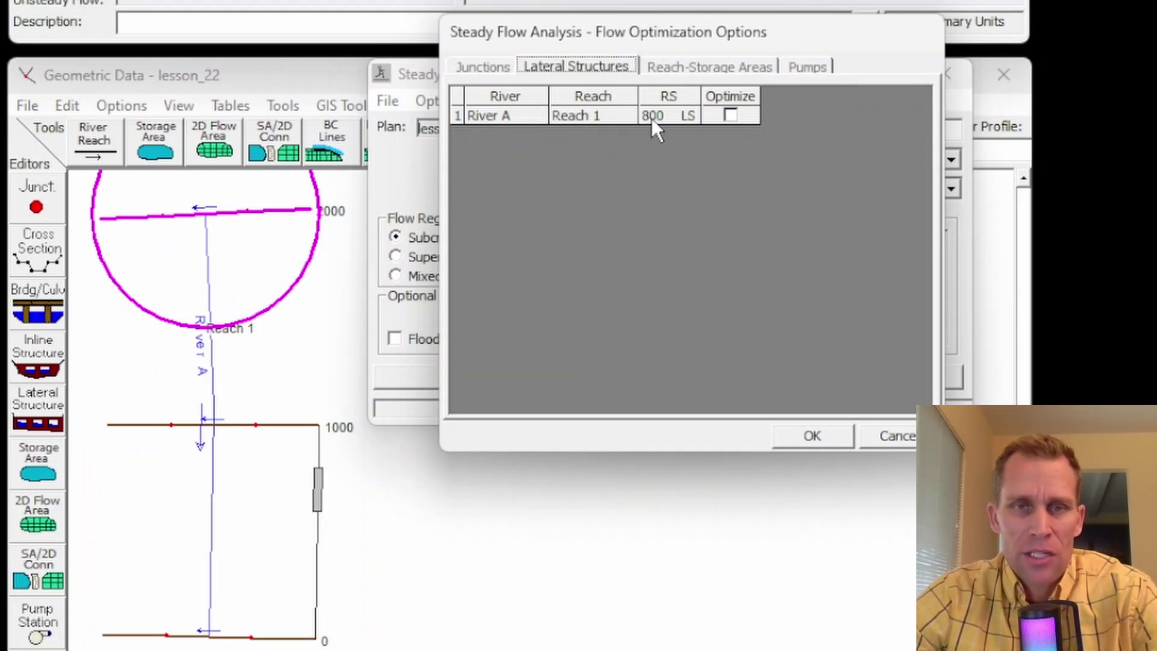
Leave the Optimize box checked for lateral structure 800 LS on River A, Reach 1, and confirm
left_click(730, 114)
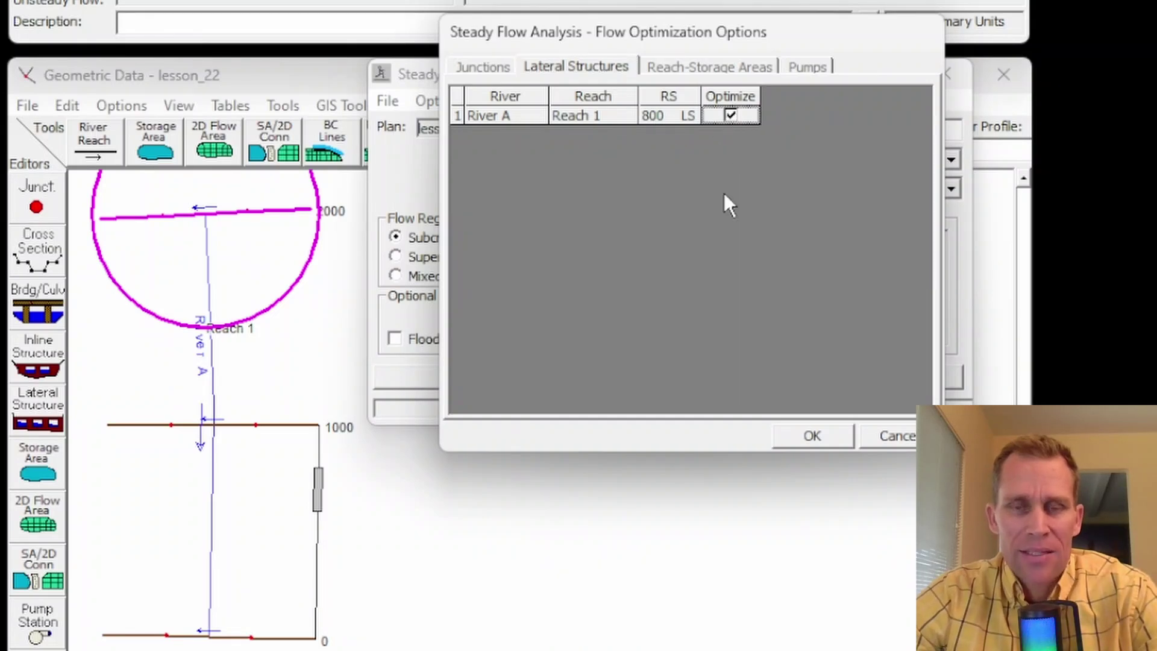
left_click(731, 115)
left_click(730, 114)
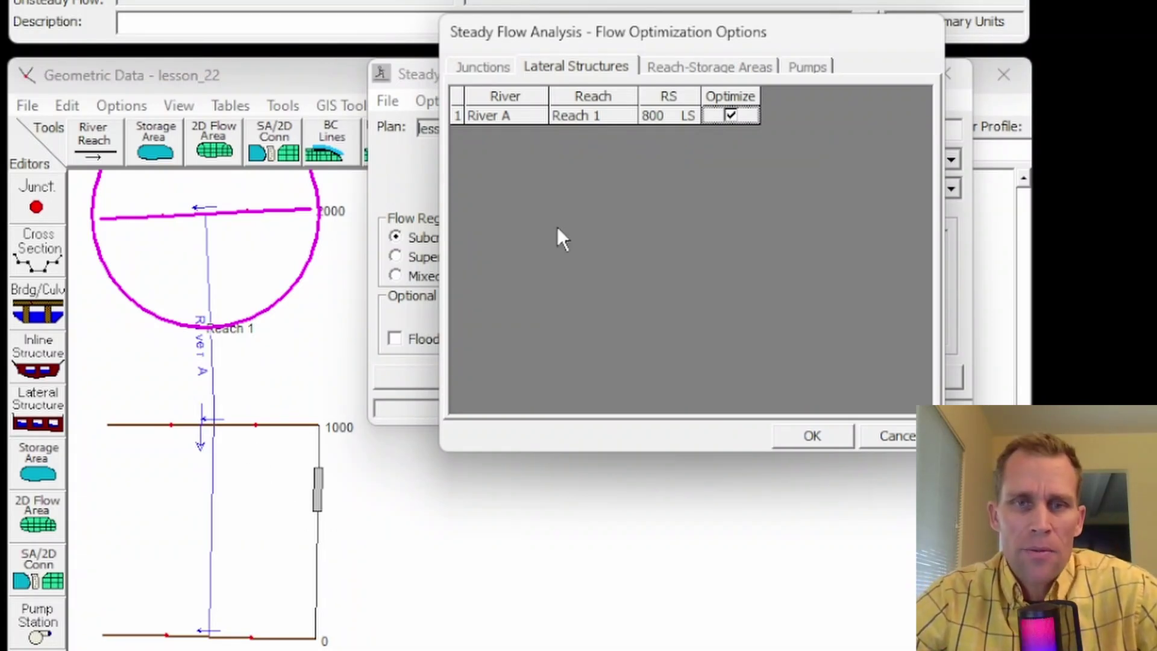
left_click(731, 115)
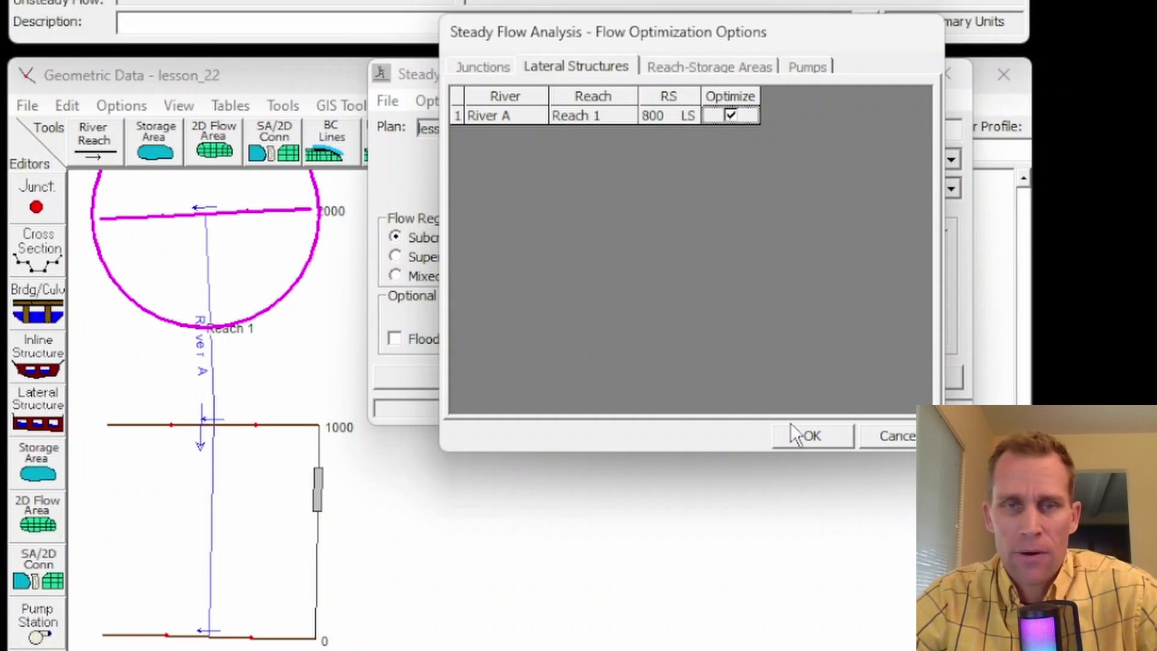
In the Lateral Structure Editor at RS 800, keep the structure's flow optimization switched on
left_click(810, 442)
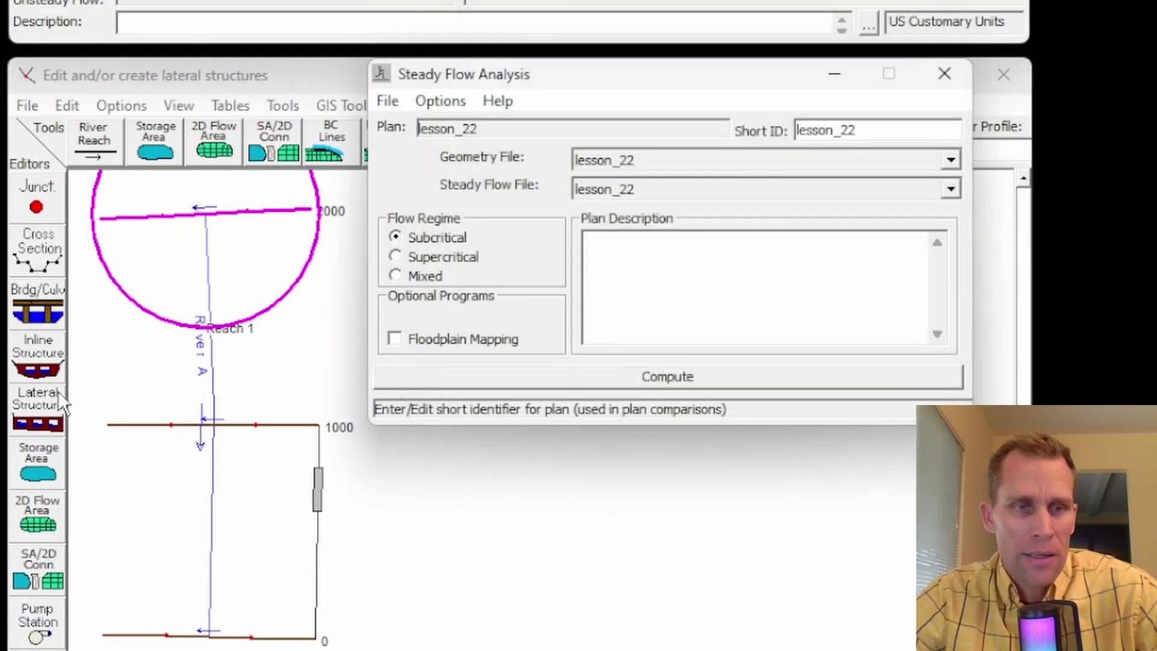
left_click(53, 413)
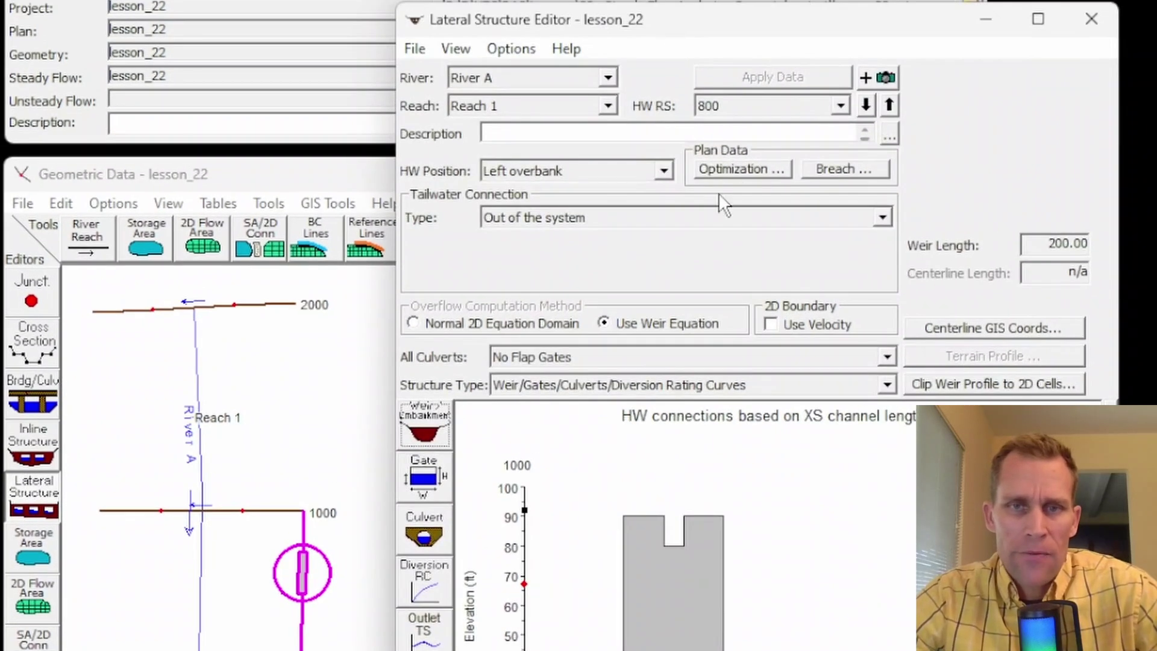
left_click(738, 169)
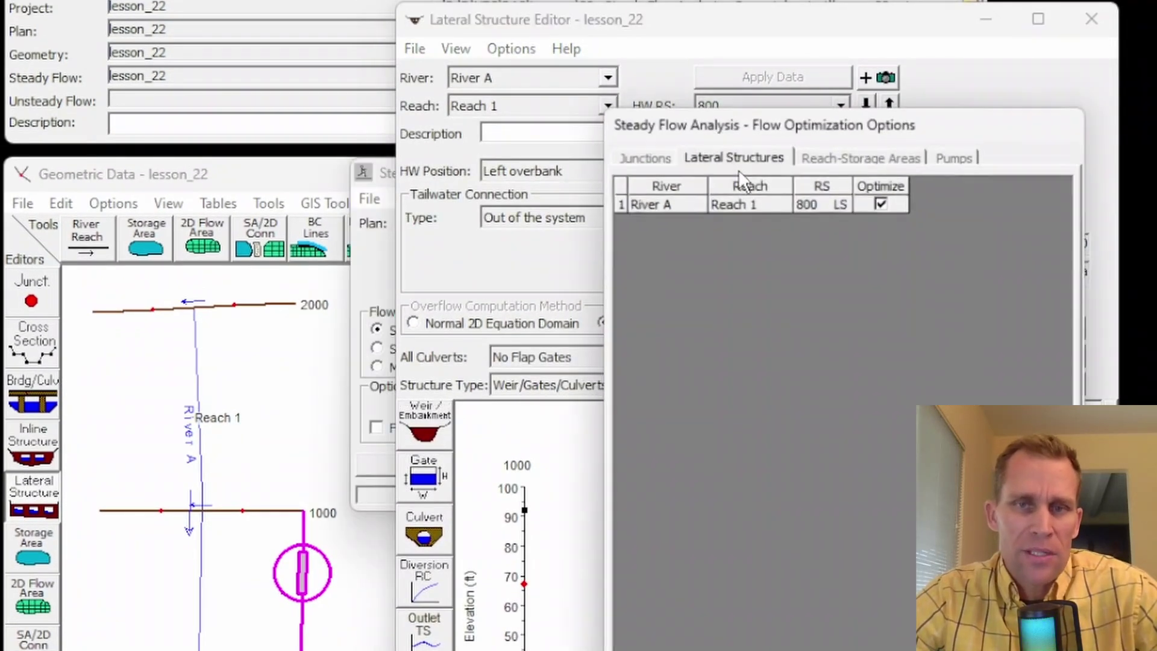
left_click(882, 203)
left_click(675, 159)
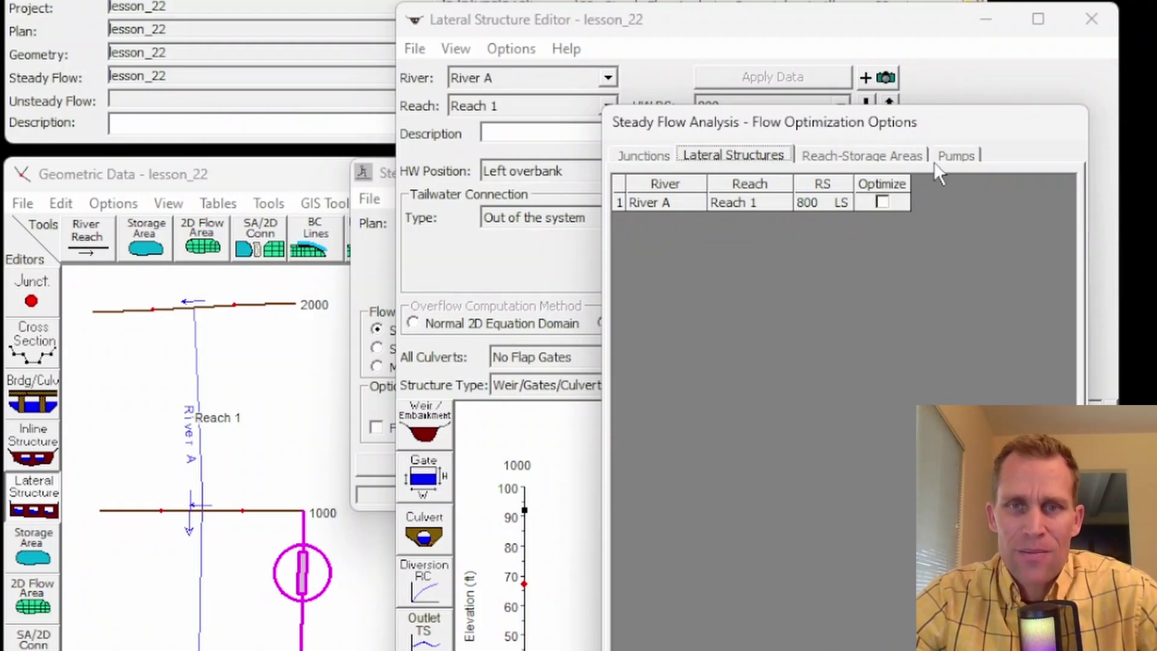
left_click(882, 202)
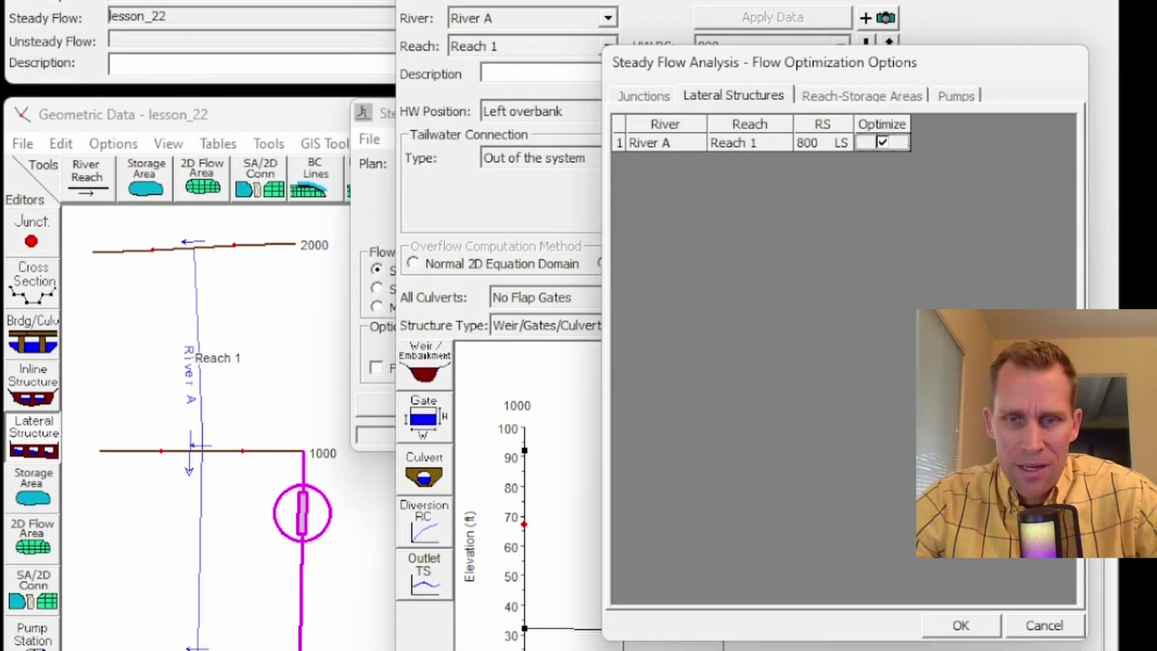
left_click(961, 625)
Reopen Flow Optimizations to confirm 800 LS is still checked, then close it
left_click(421, 139)
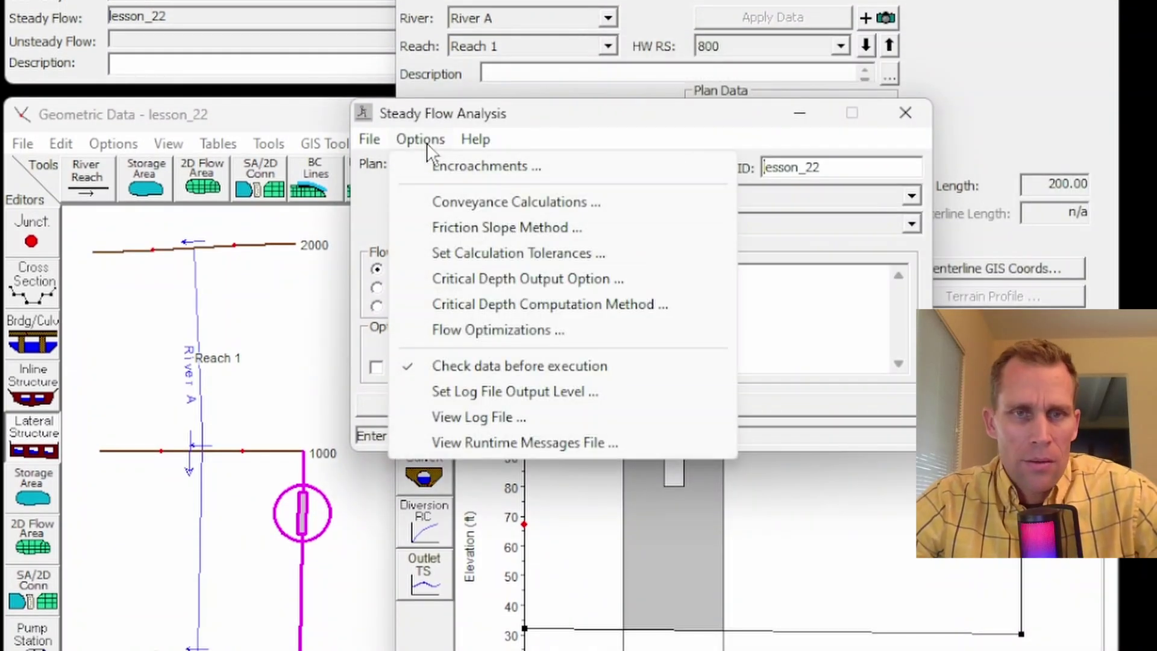
left_click(489, 330)
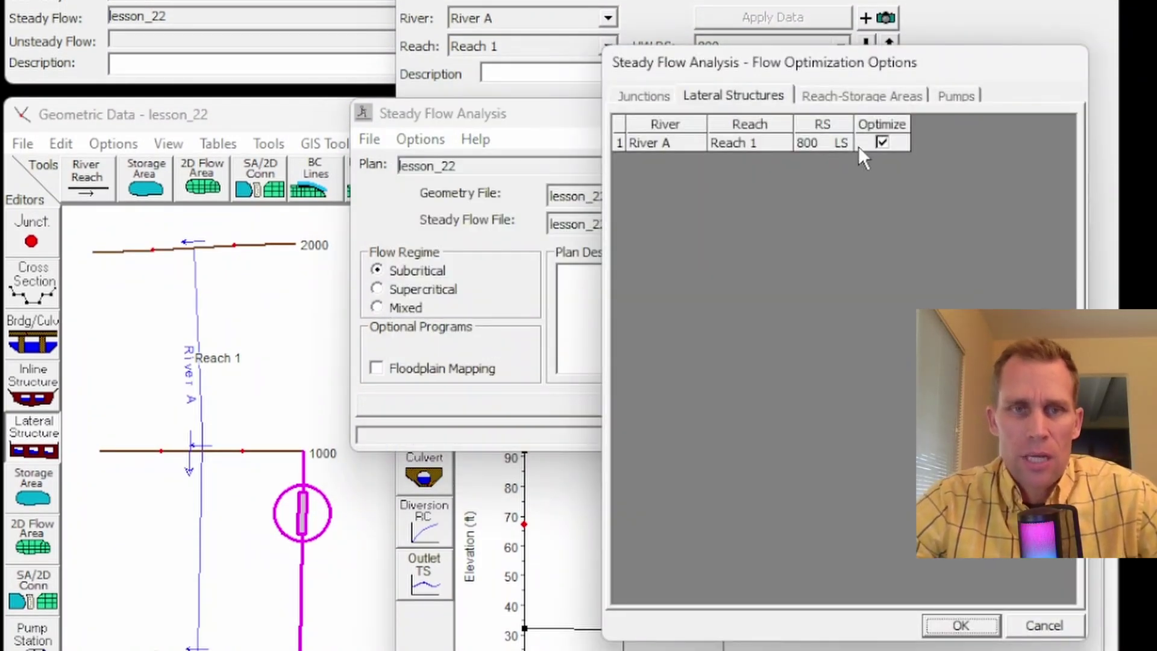
left_click(960, 625)
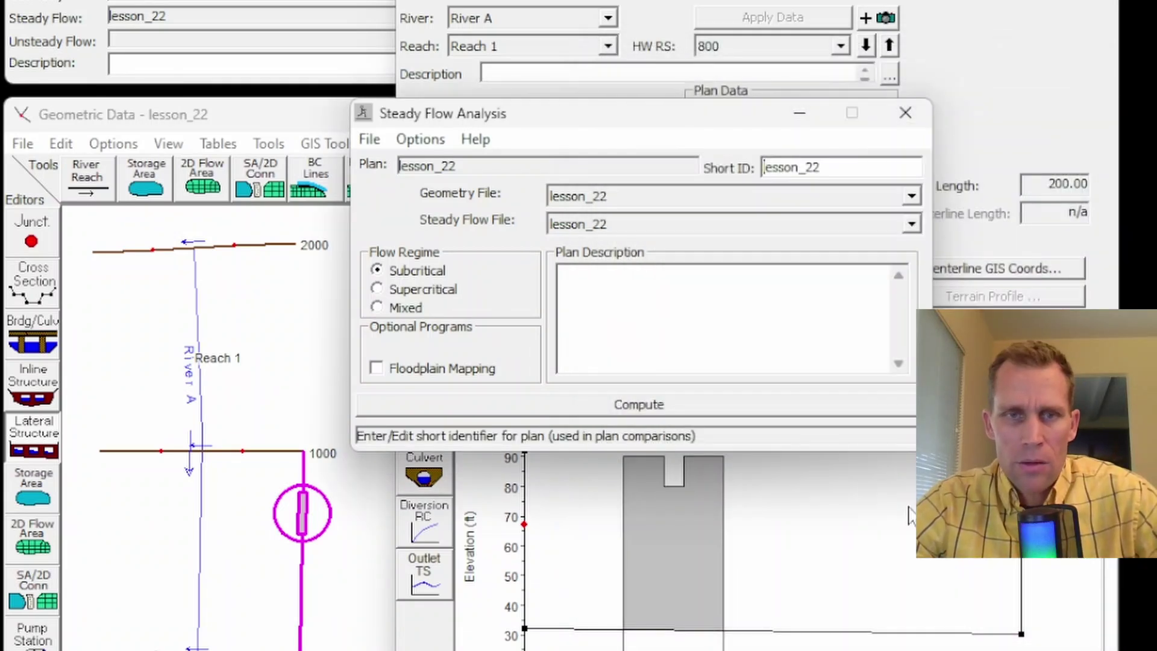
left_click(420, 139)
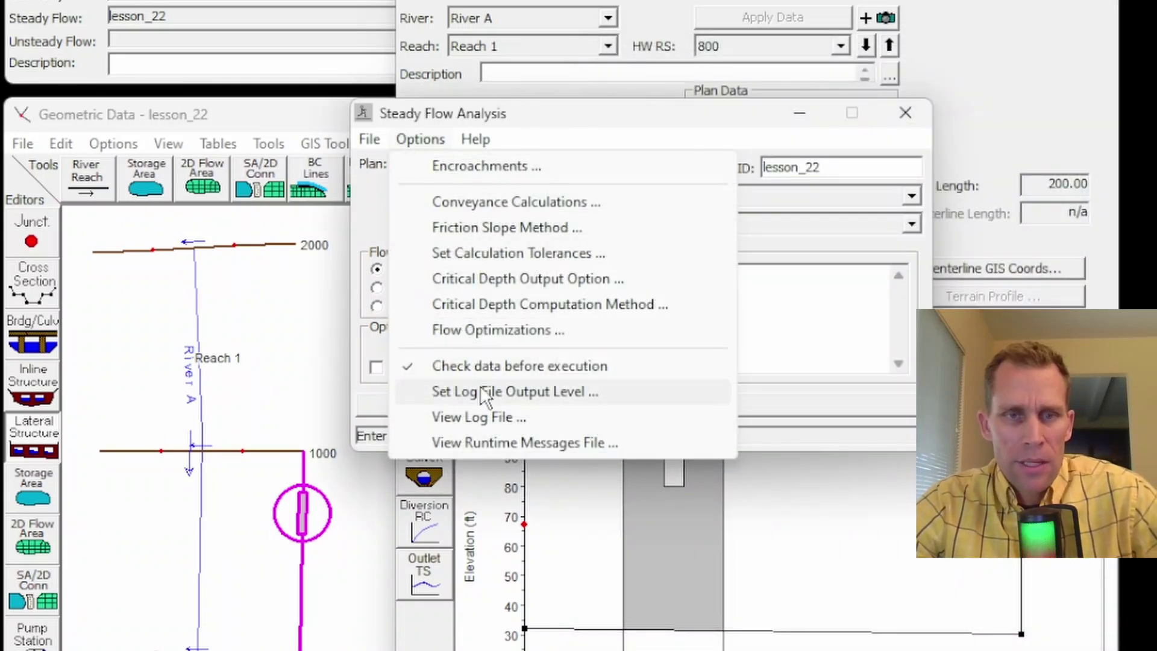
left_click(492, 366)
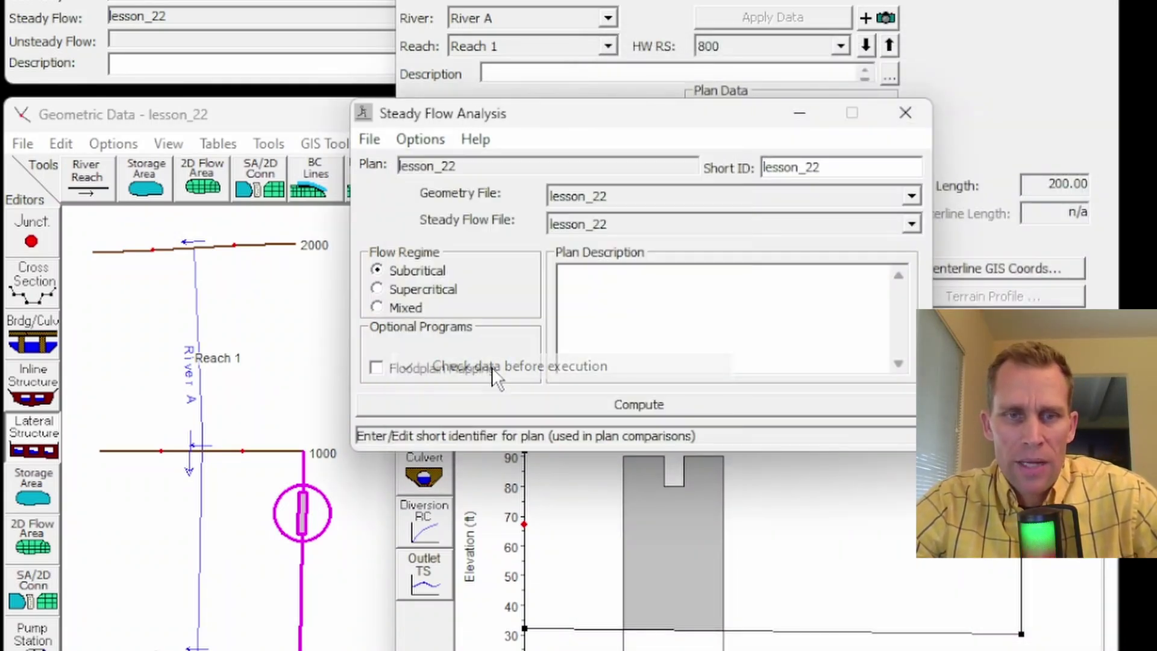
left_click(427, 132)
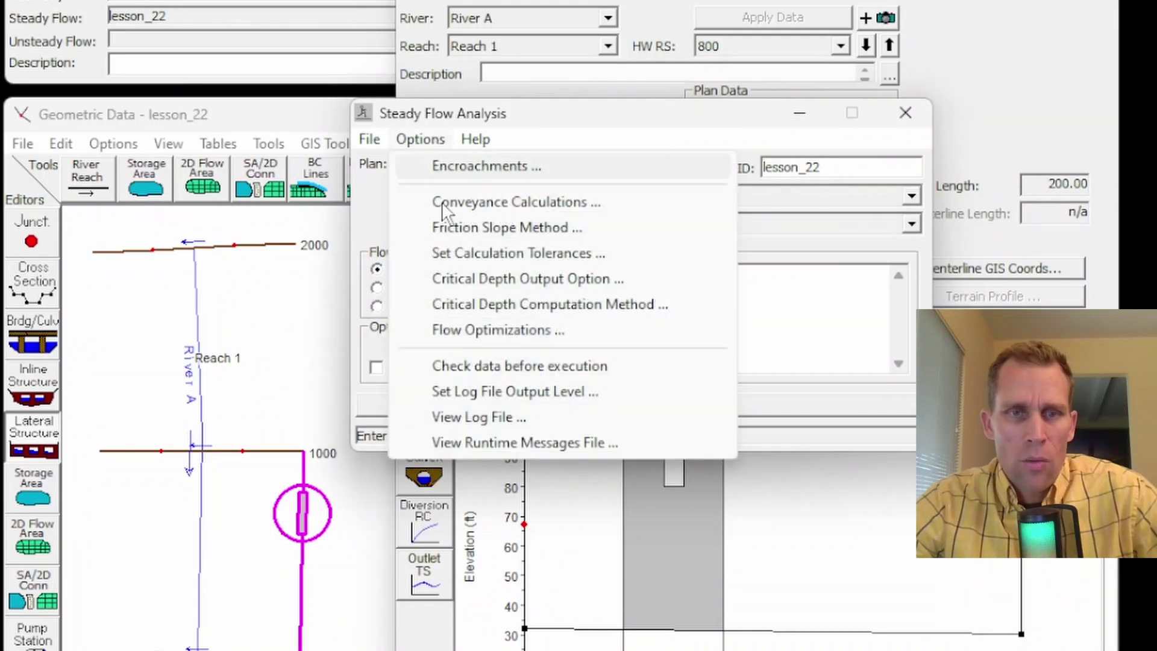
left_click(469, 367)
left_click(436, 141)
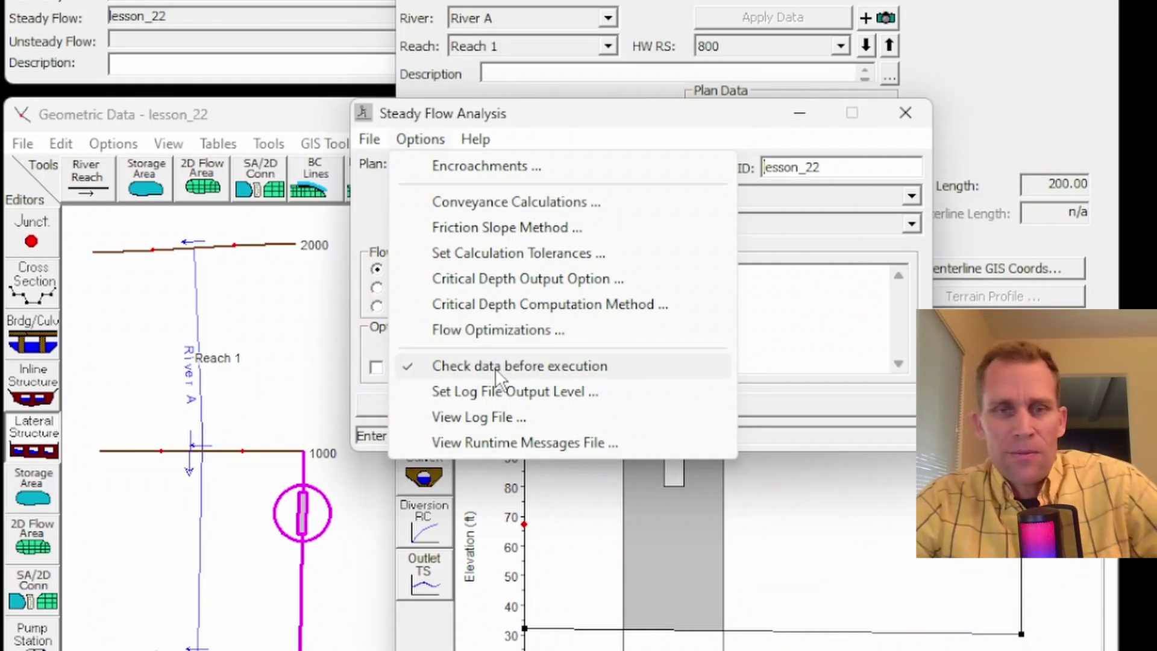
left_click(756, 127)
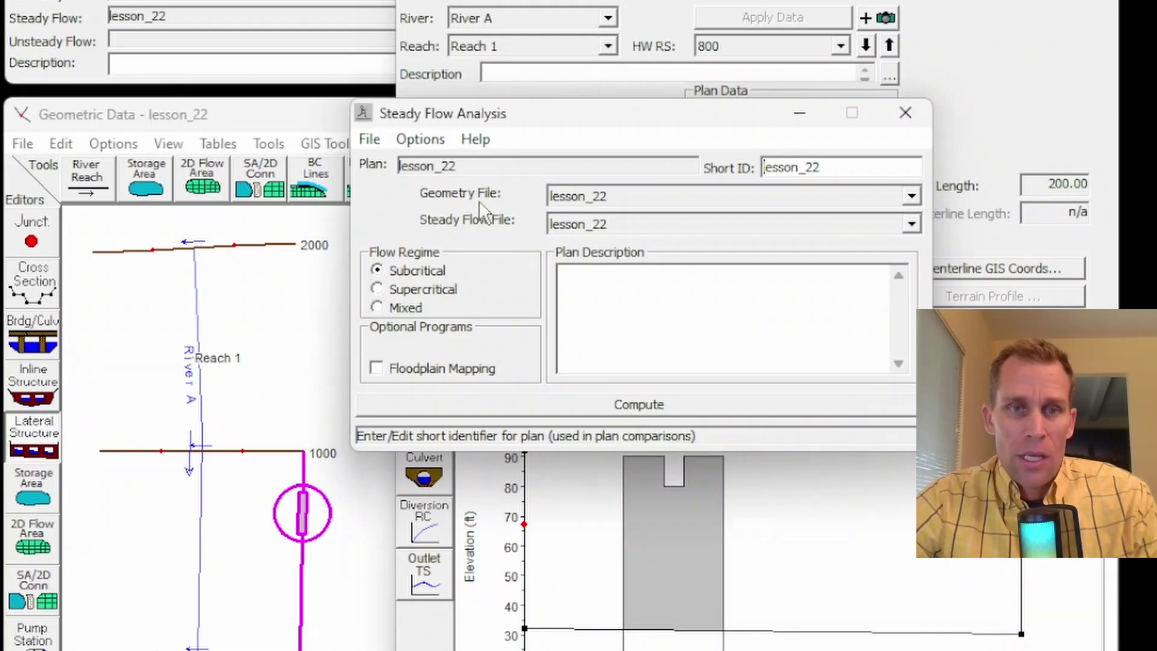
left_click(420, 139)
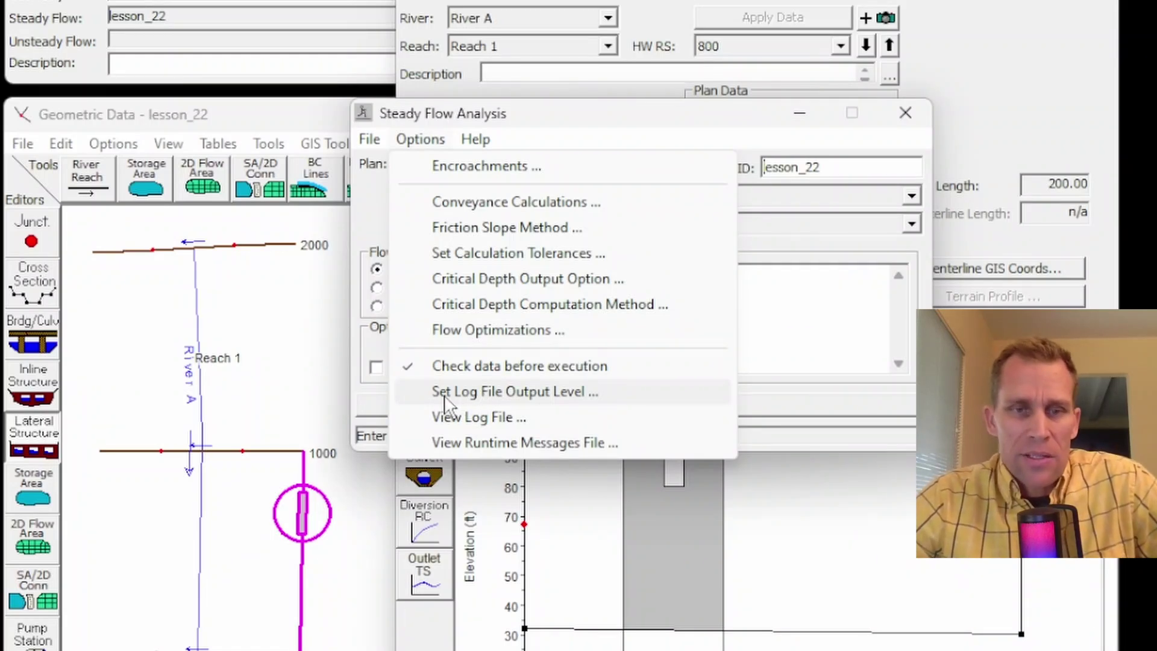
Open the Output Log Level settings and look over the global and specific log level choices
left_click(528, 392)
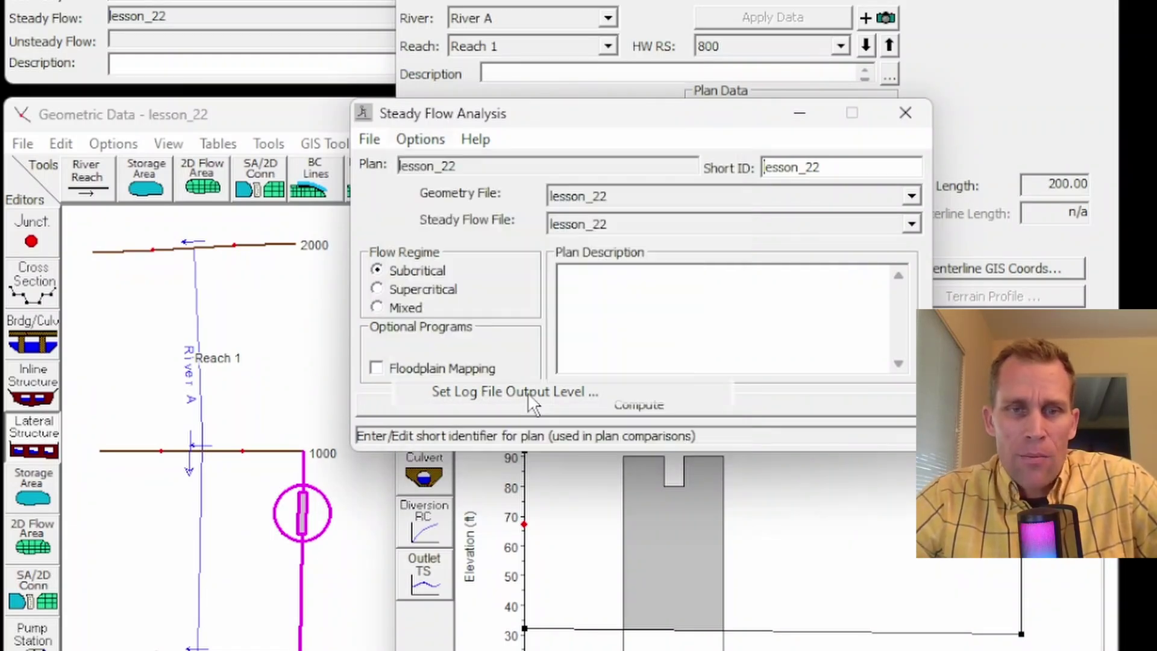
left_click_drag(642, 142, 594, 144)
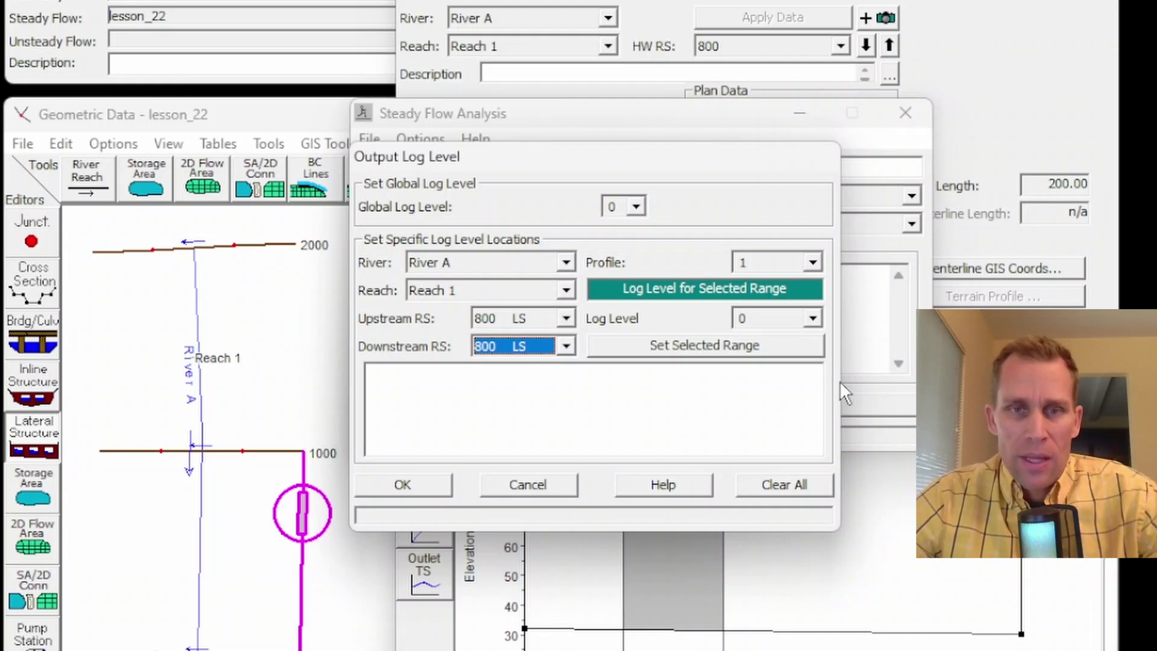
left_click(636, 207)
left_click_drag(641, 276, 639, 336)
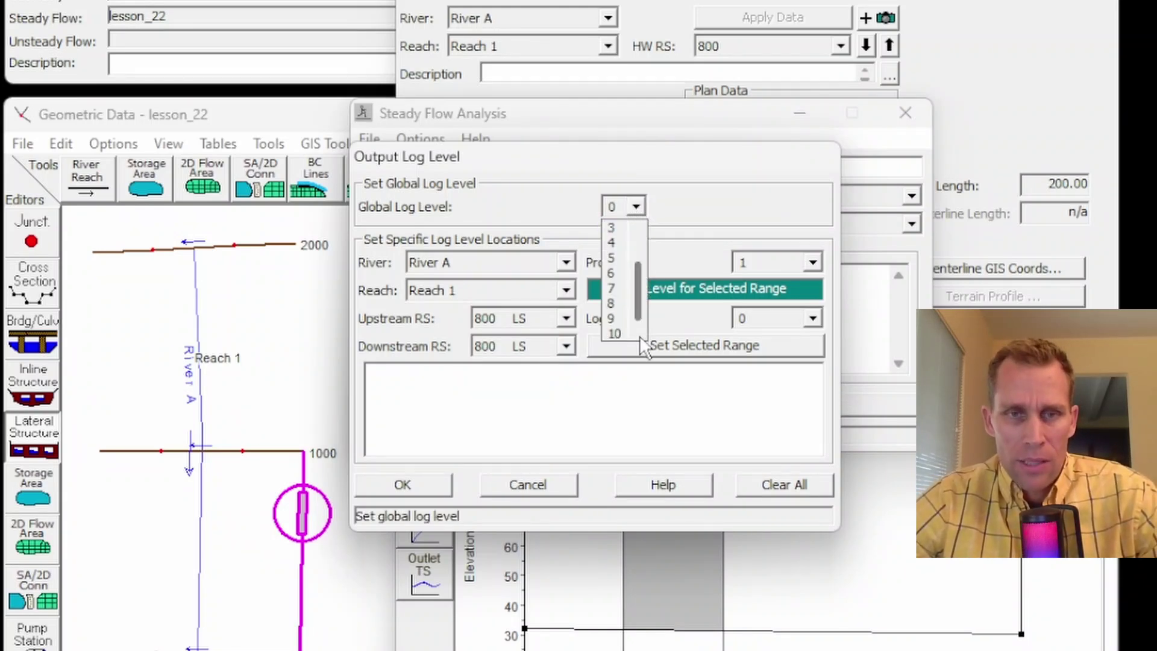
left_click(679, 192)
left_click(813, 318)
left_click_drag(820, 366, 819, 448)
left_click(776, 200)
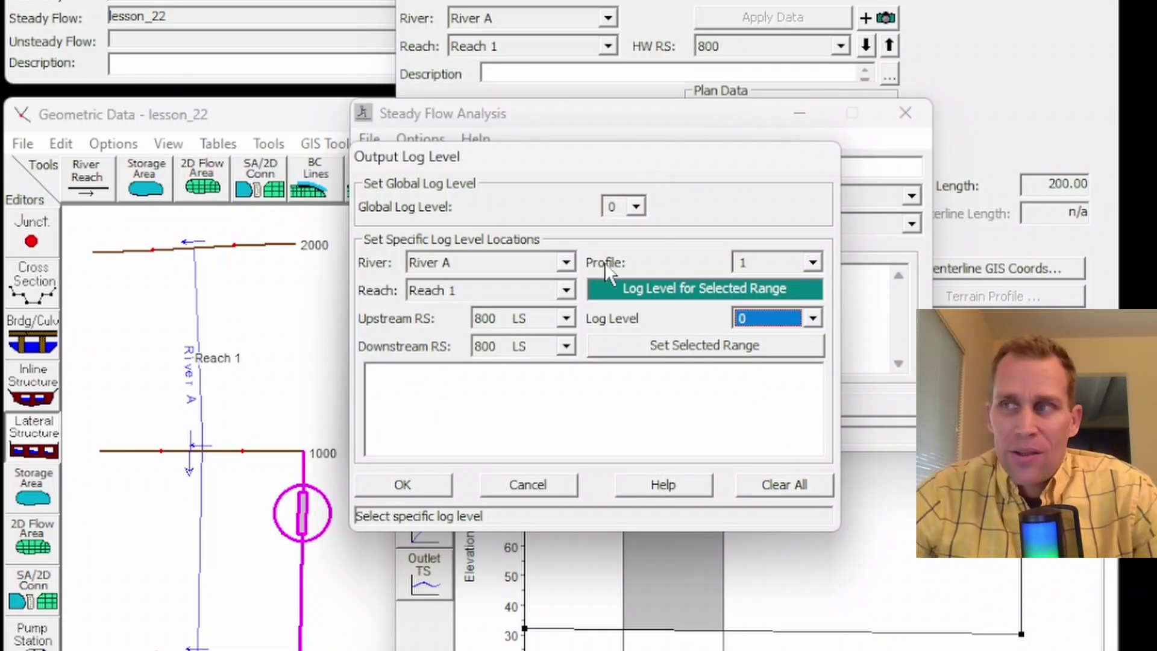
Keep the Global Log Level at 0
left_click(636, 207)
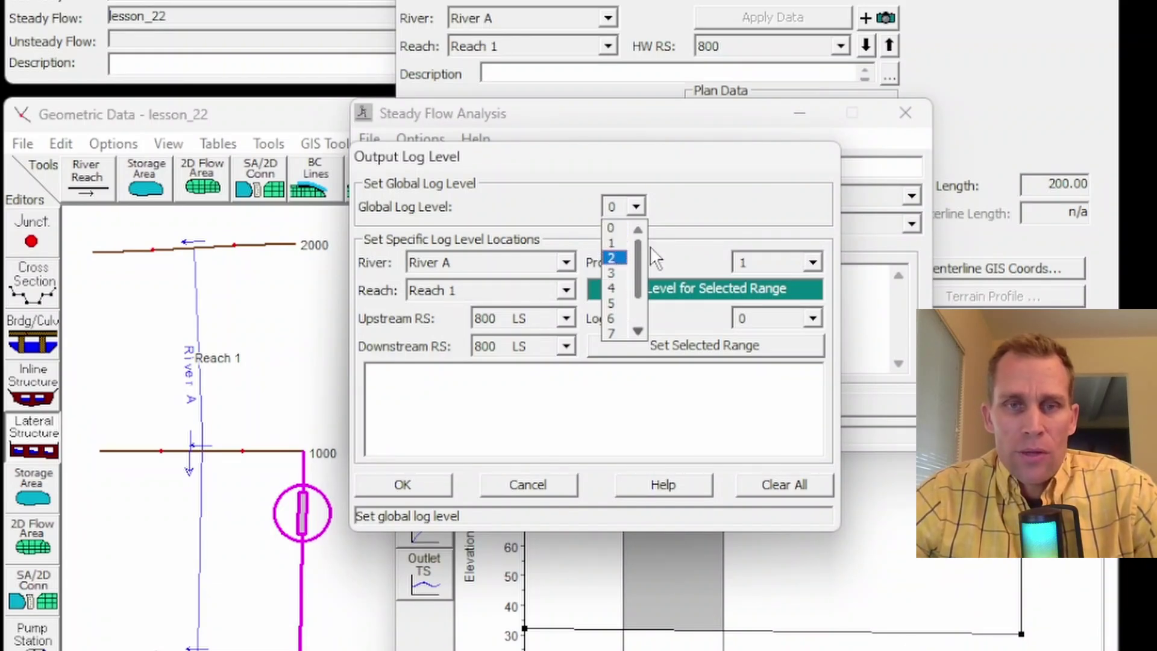
left_click(681, 226)
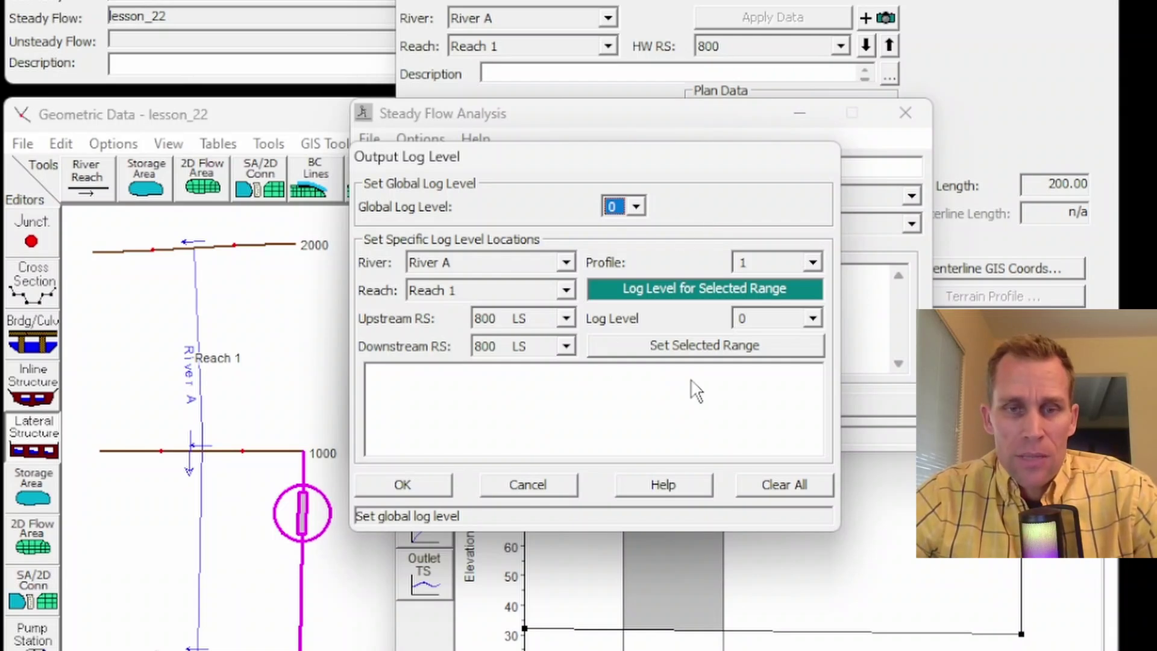
left_click(636, 207)
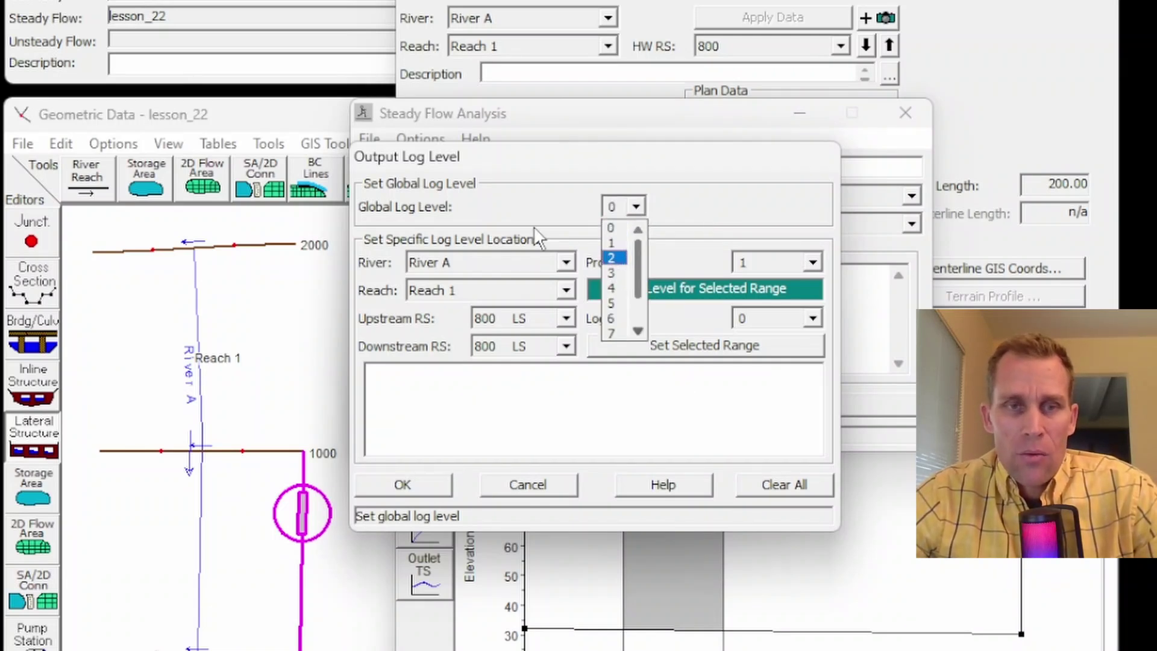
left_click(704, 182)
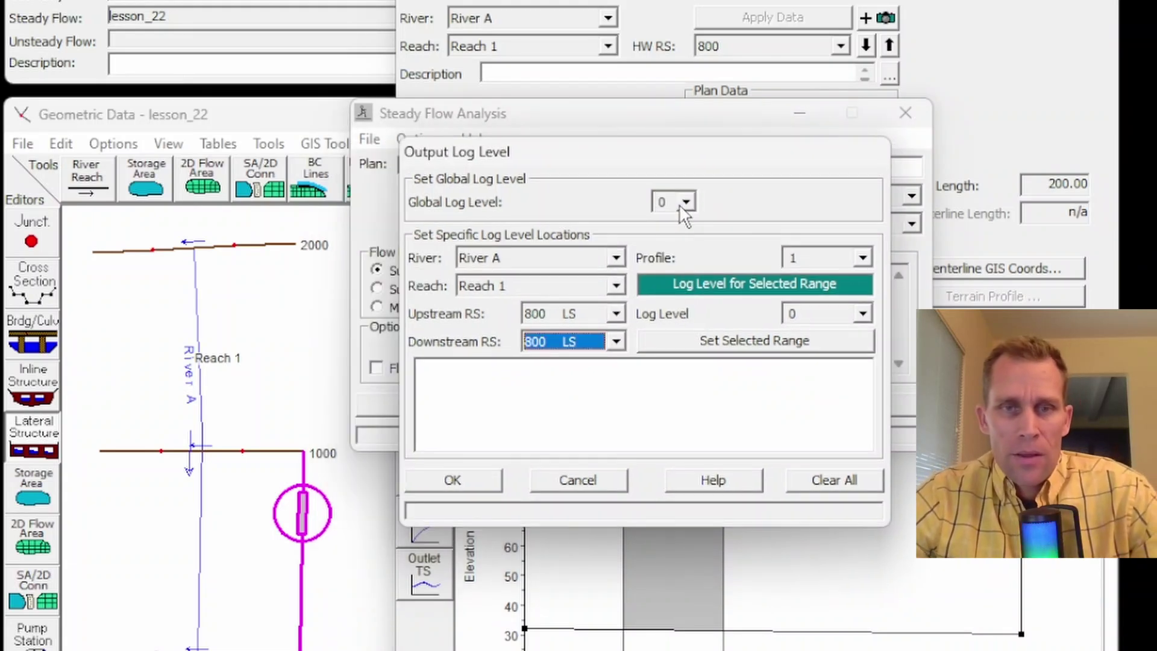
left_click(685, 203)
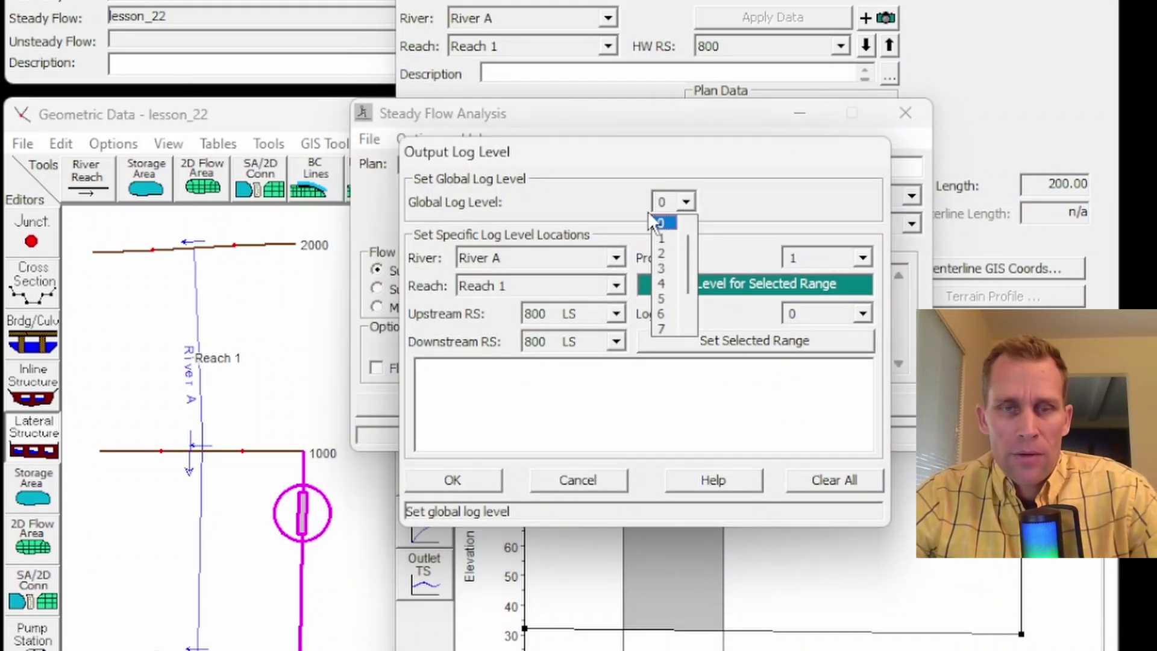
left_click(660, 223)
Add a specific log location for River A, Reach 1, RS 800 at log level 2
left_click(583, 264)
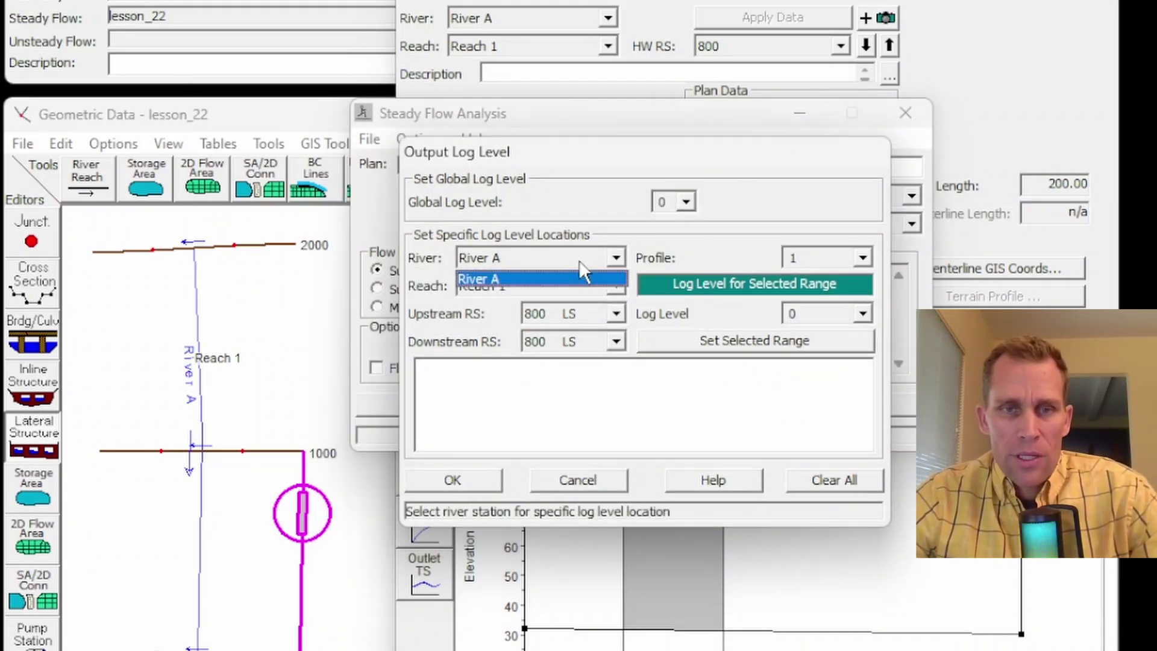
left_click(580, 278)
left_click(577, 286)
left_click(557, 283)
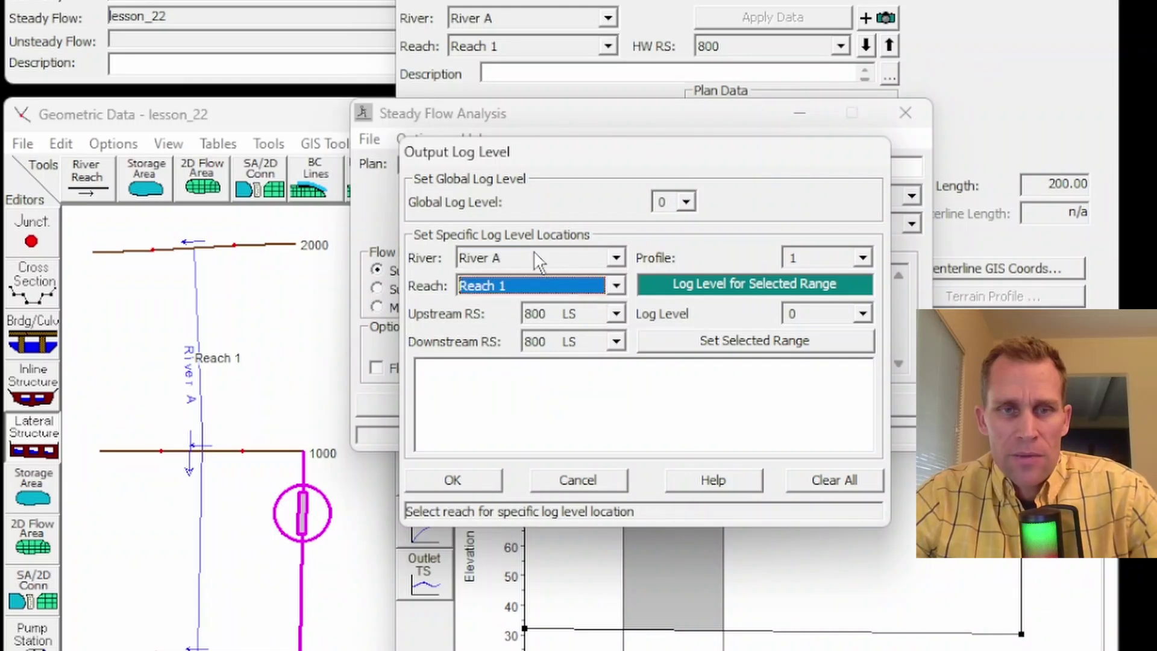
left_click(572, 314)
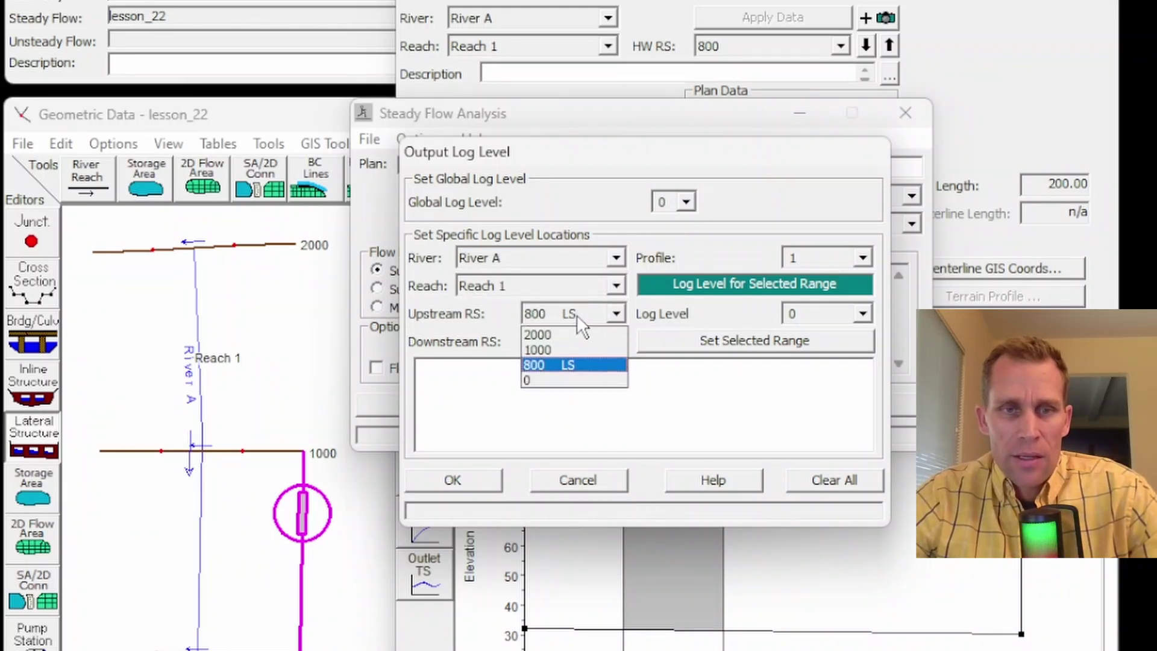
left_click(573, 363)
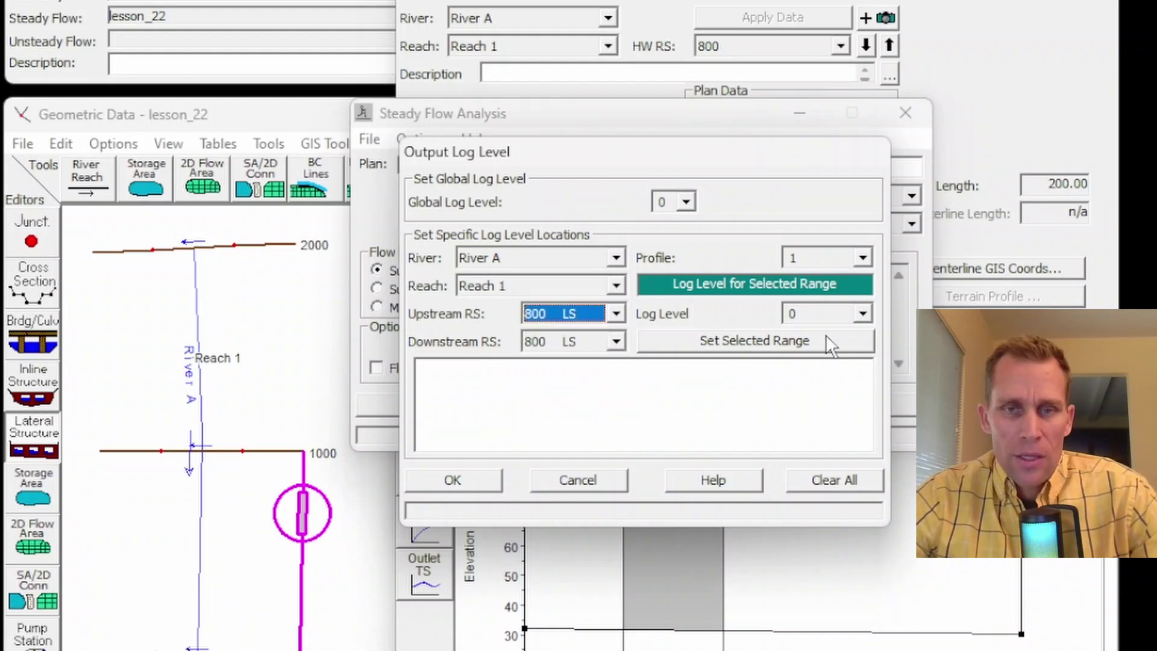
left_click(817, 312)
left_click(812, 349)
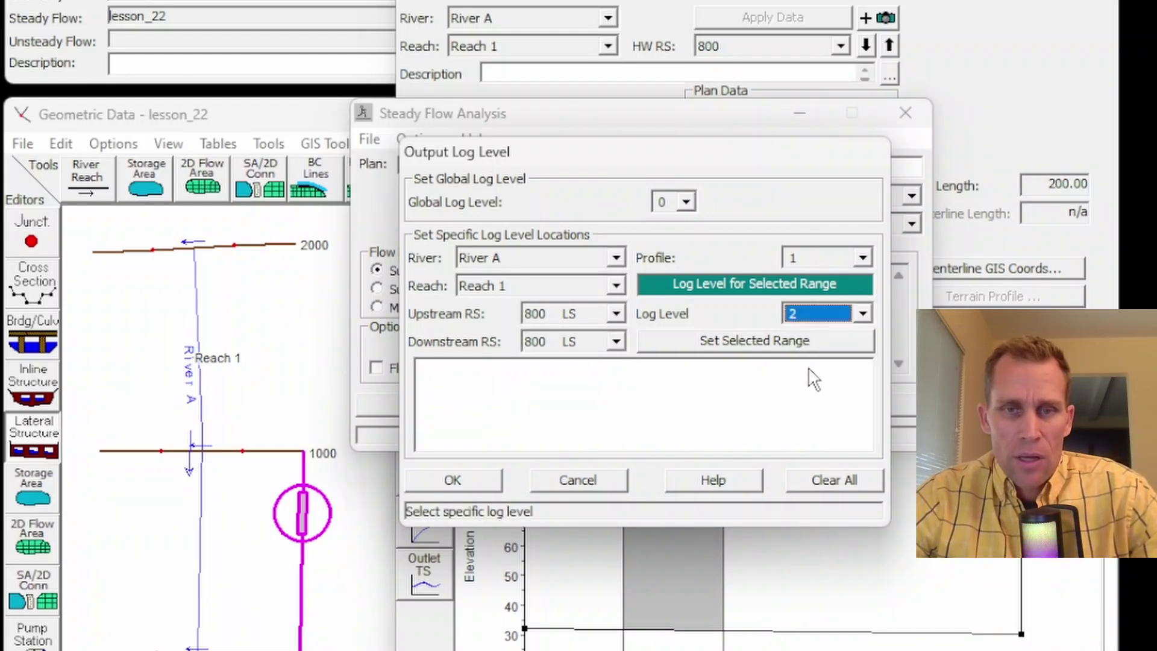
left_click(760, 346)
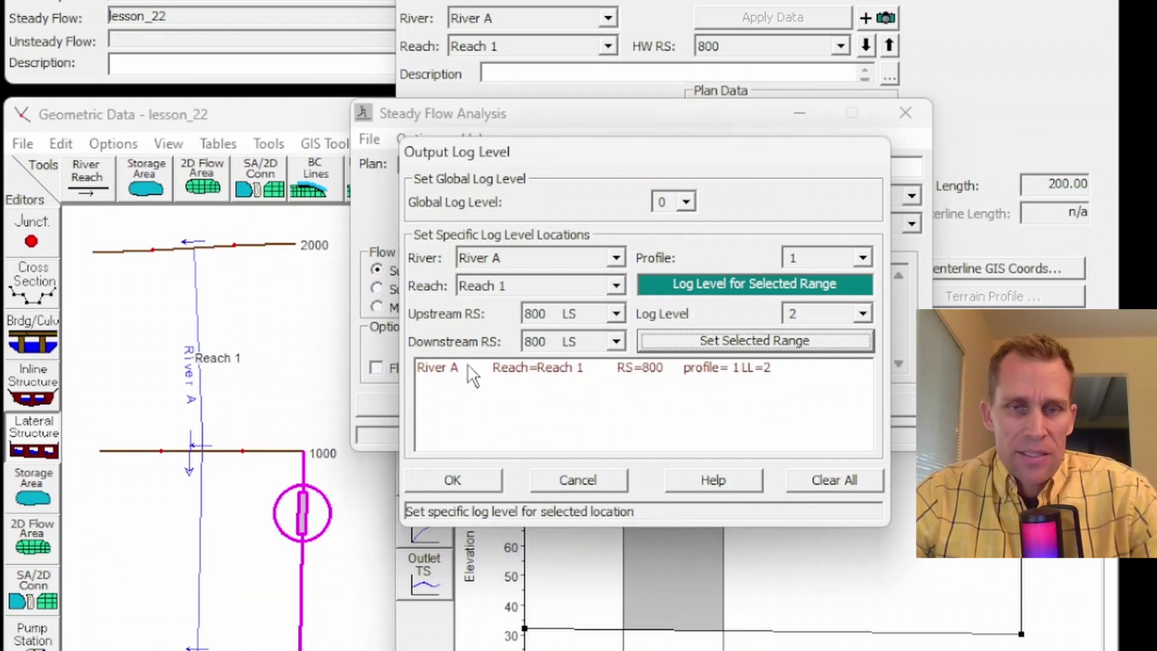
Clear all specific log locations and accept the log level settings
left_click(681, 369)
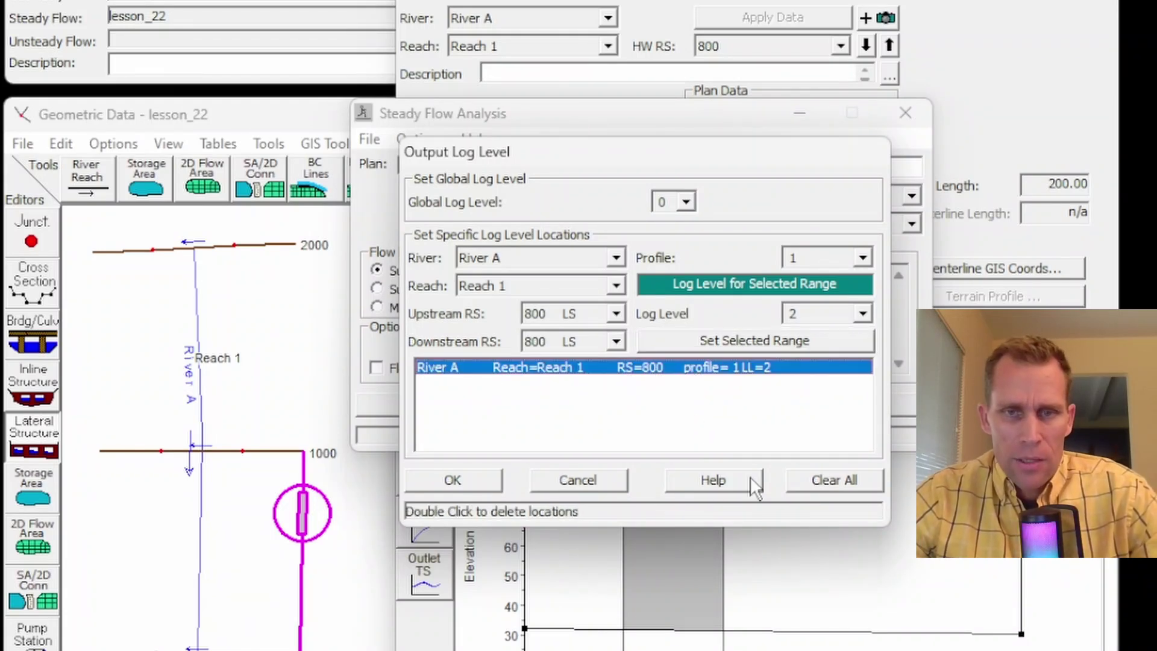
left_click(828, 479)
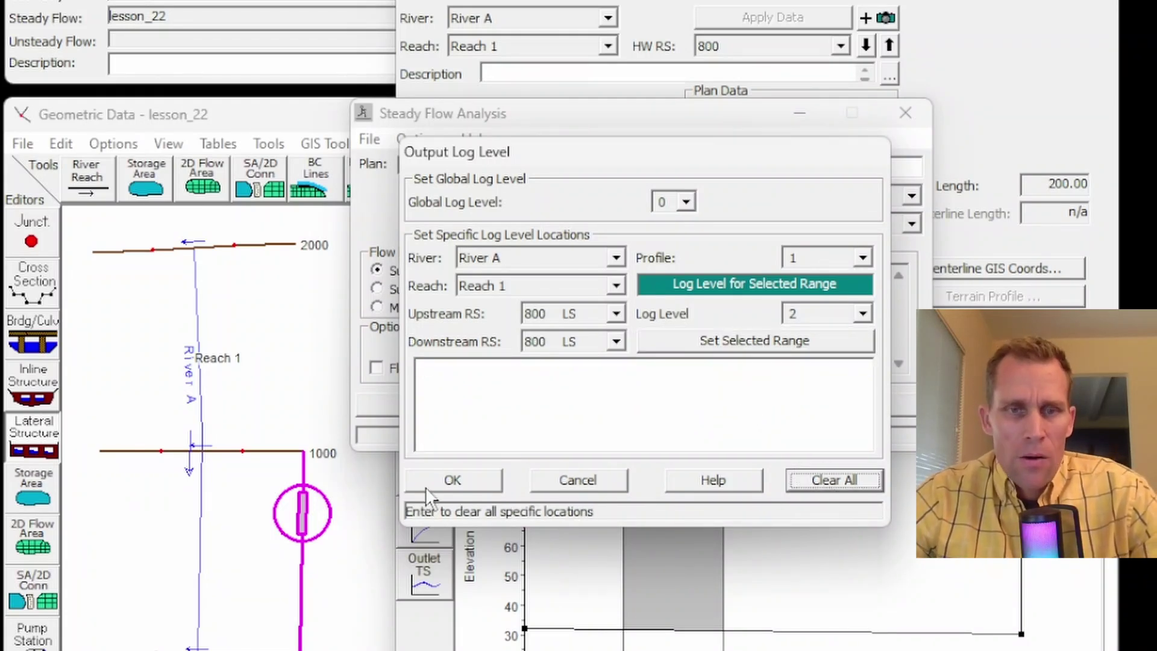
left_click(465, 480)
left_click(429, 142)
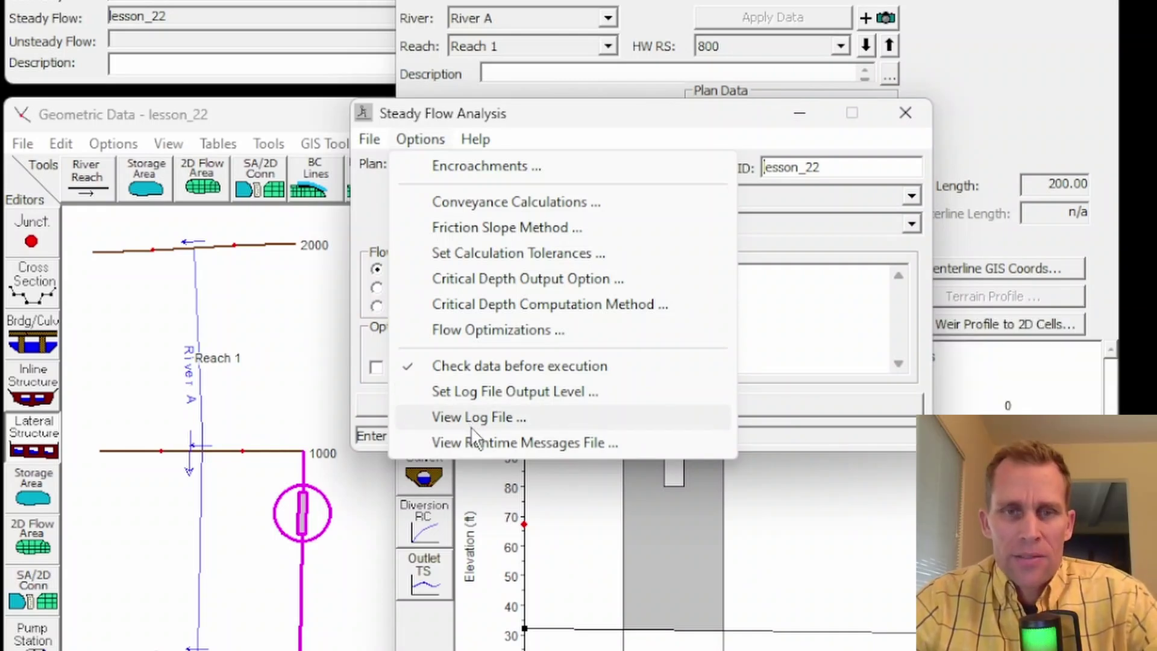
left_click(472, 421)
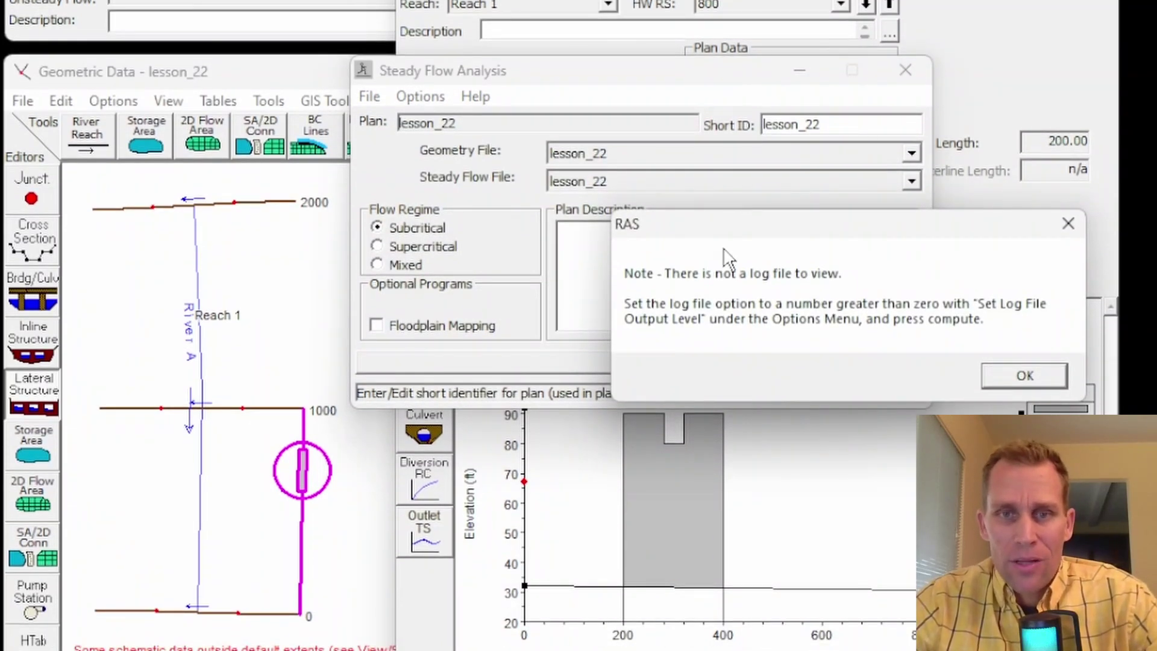
left_click(1008, 377)
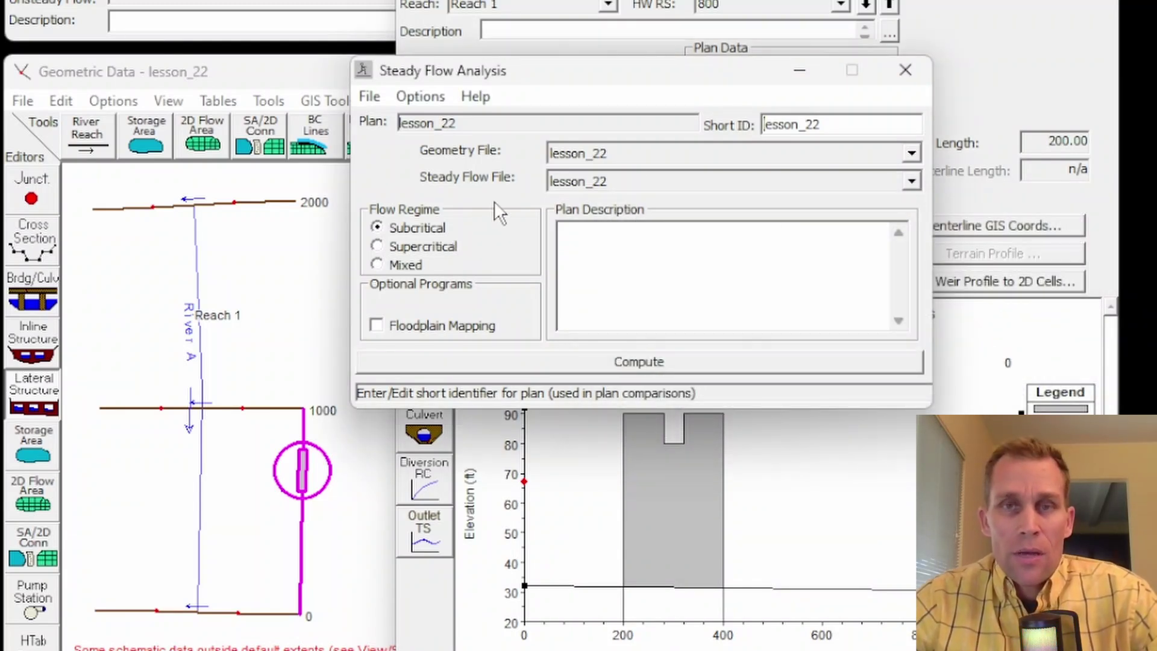
left_click(420, 96)
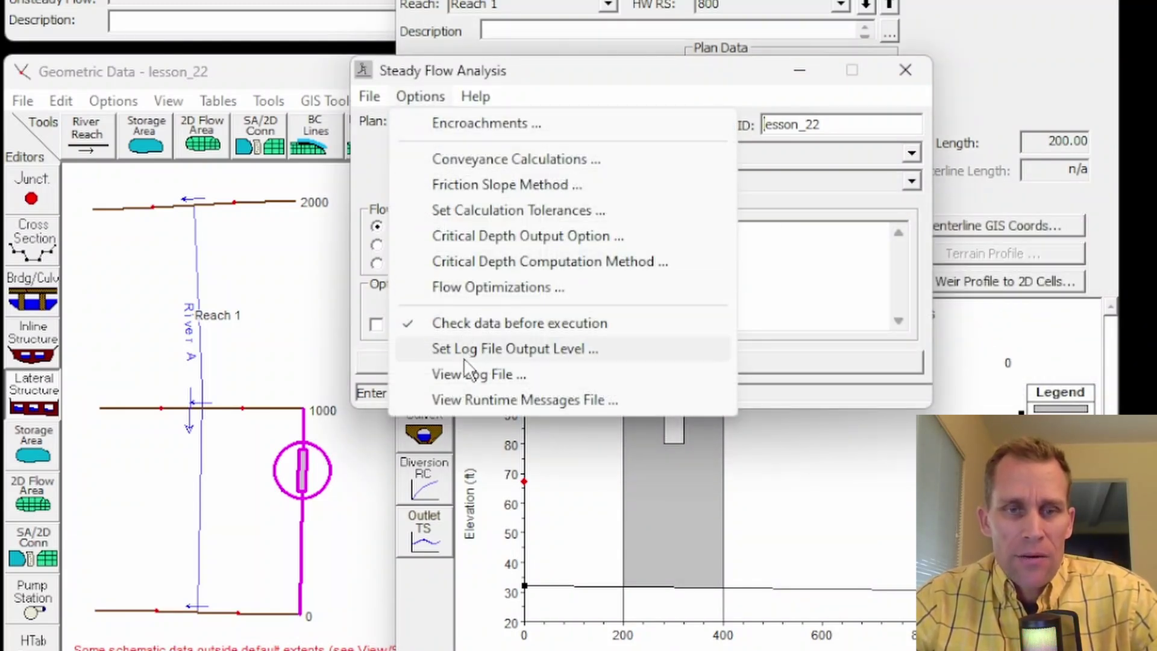
left_click(497, 399)
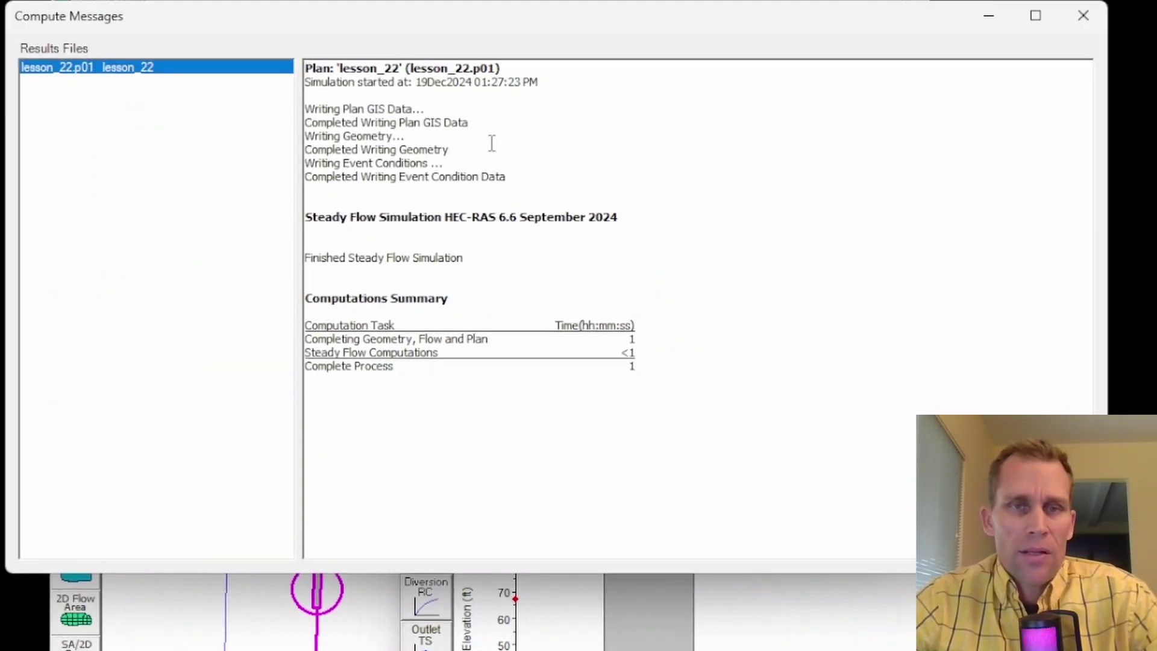
left_click(1080, 23)
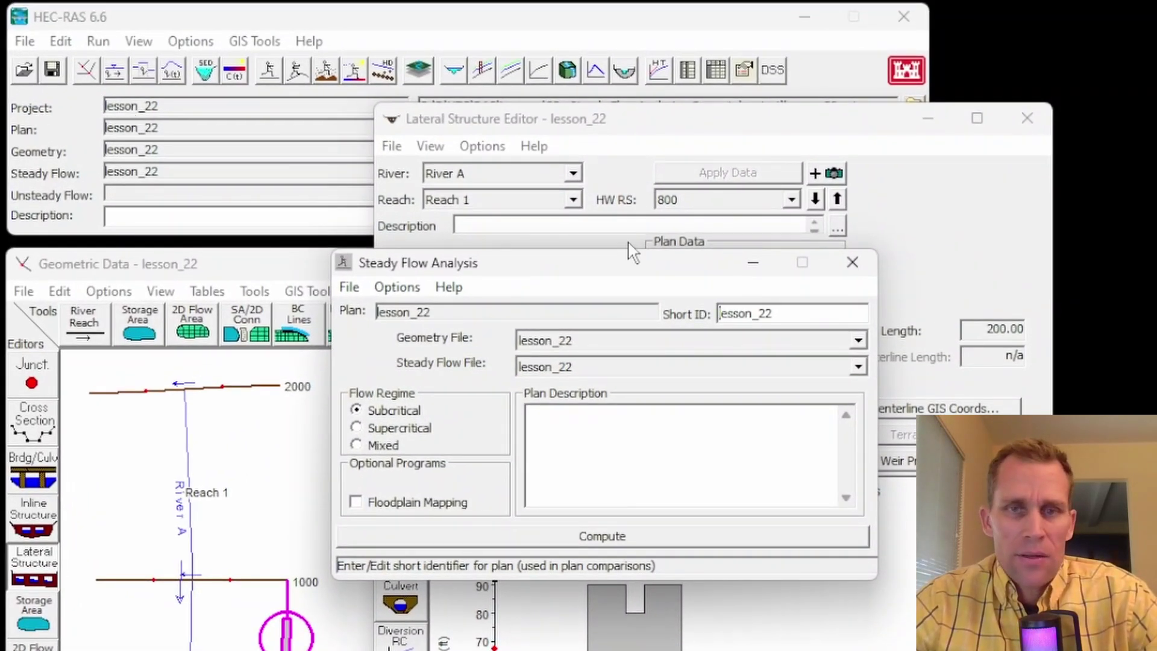
Close the Lateral Structure Editor and the Steady Flow Analysis window
left_click(1027, 119)
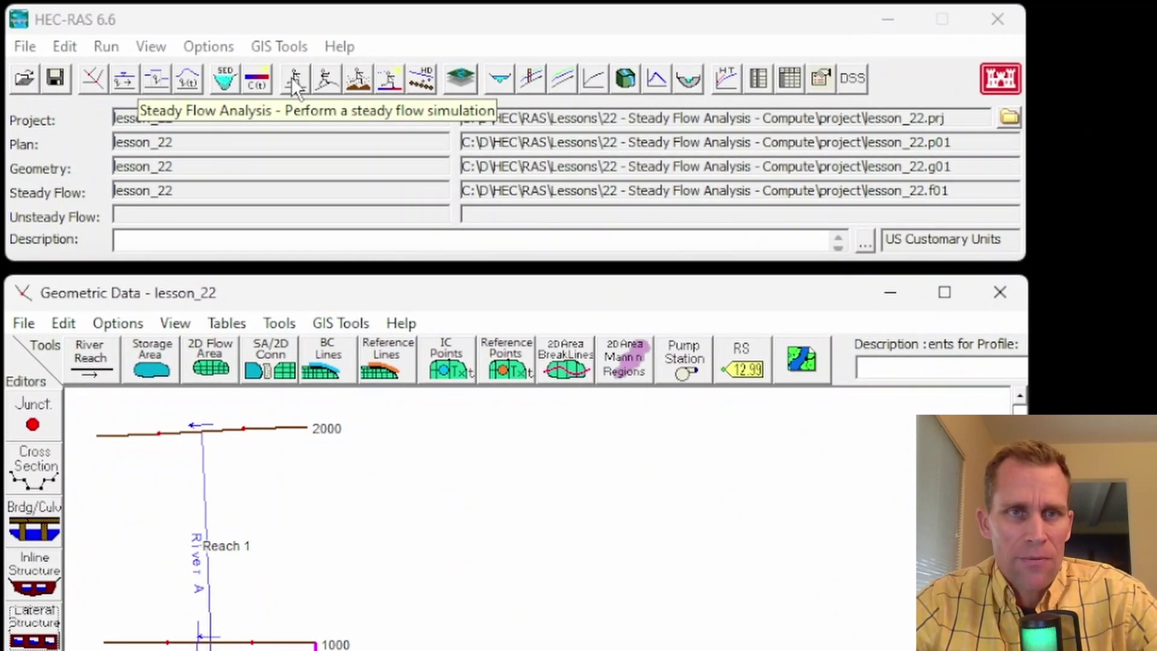
left_click(295, 79)
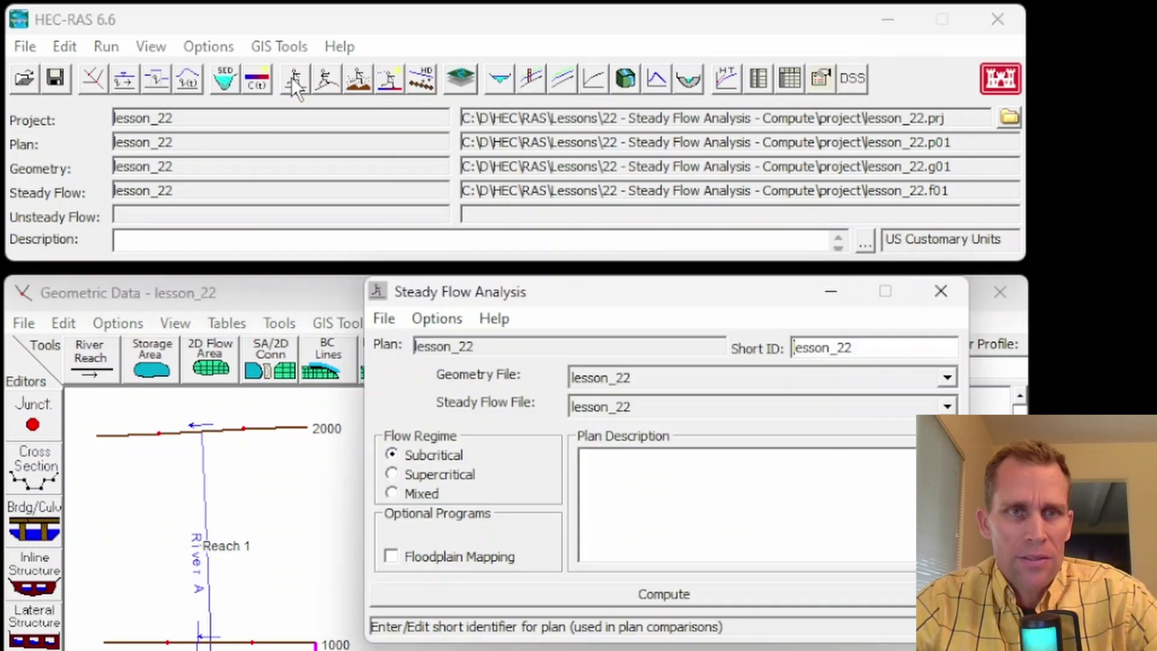
left_click(942, 292)
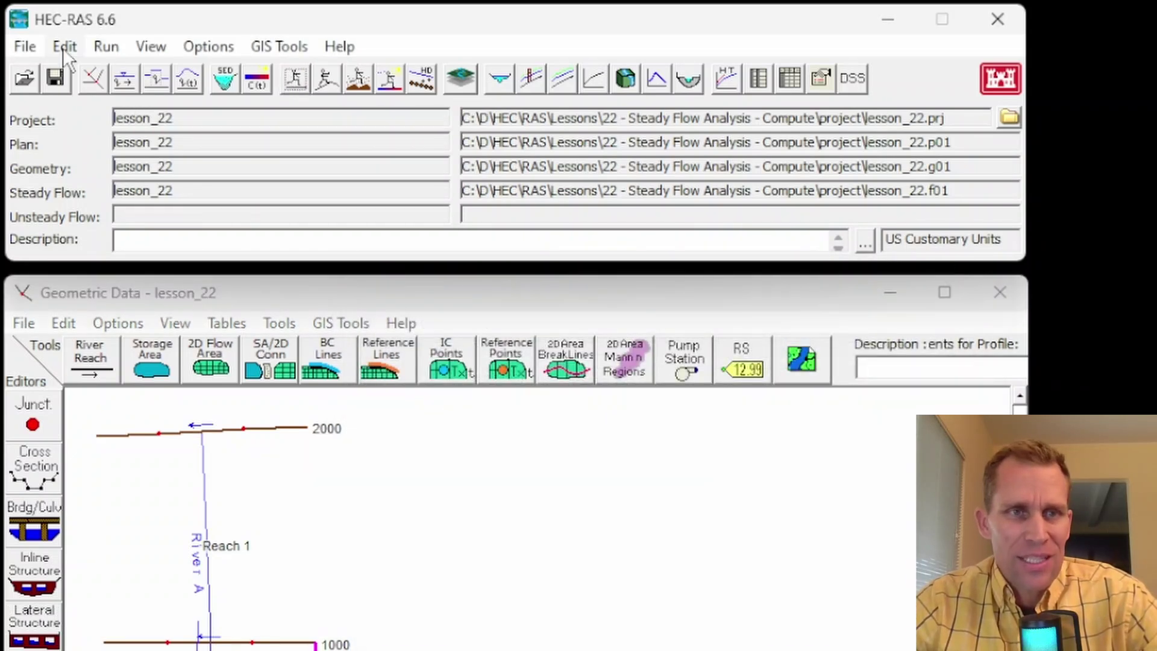
Reopen Steady Flow Analysis and compute plan lesson_22 until Finished Steady Flow Simulation appears
left_click(110, 47)
left_click(135, 73)
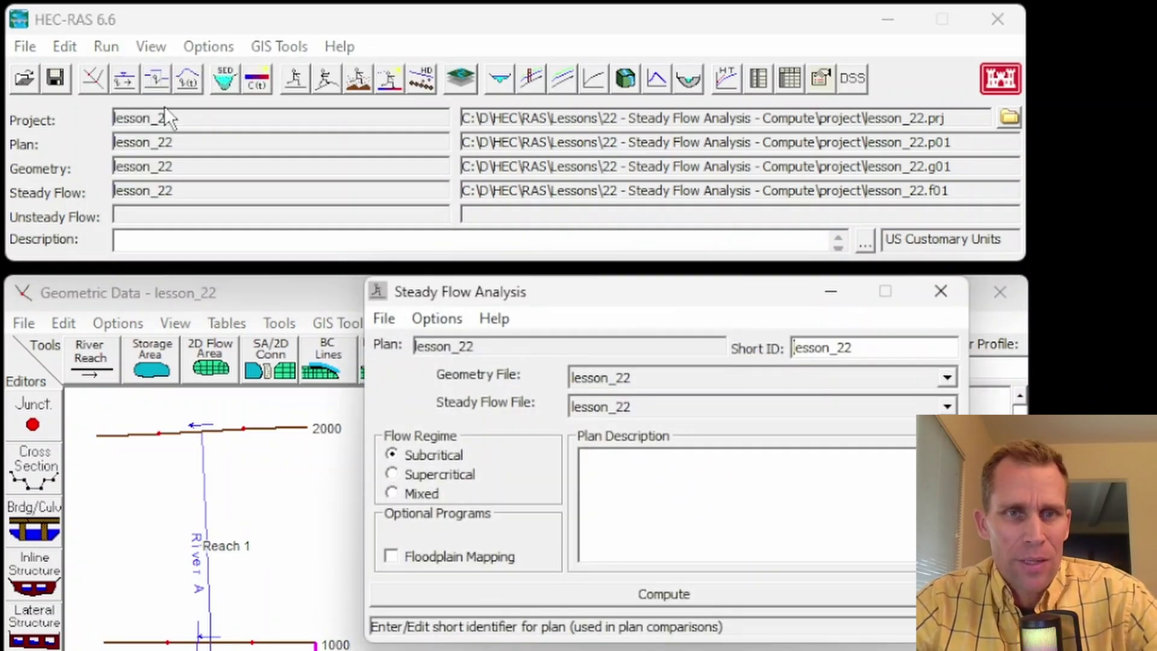
left_click_drag(578, 291, 644, 379)
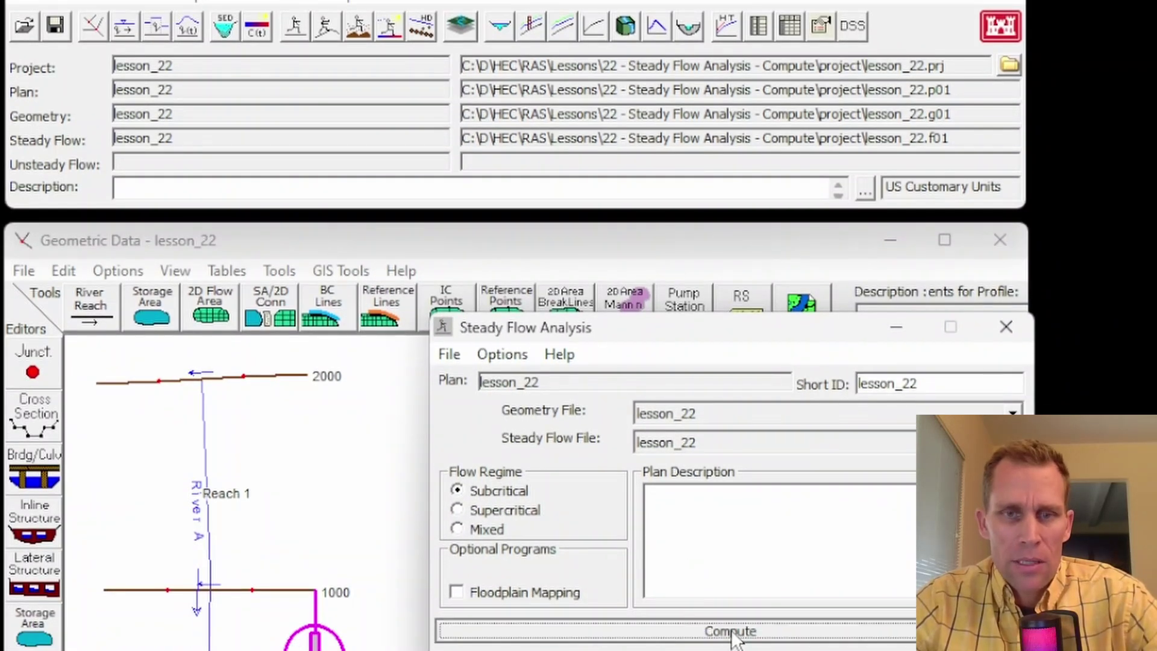
left_click(731, 631)
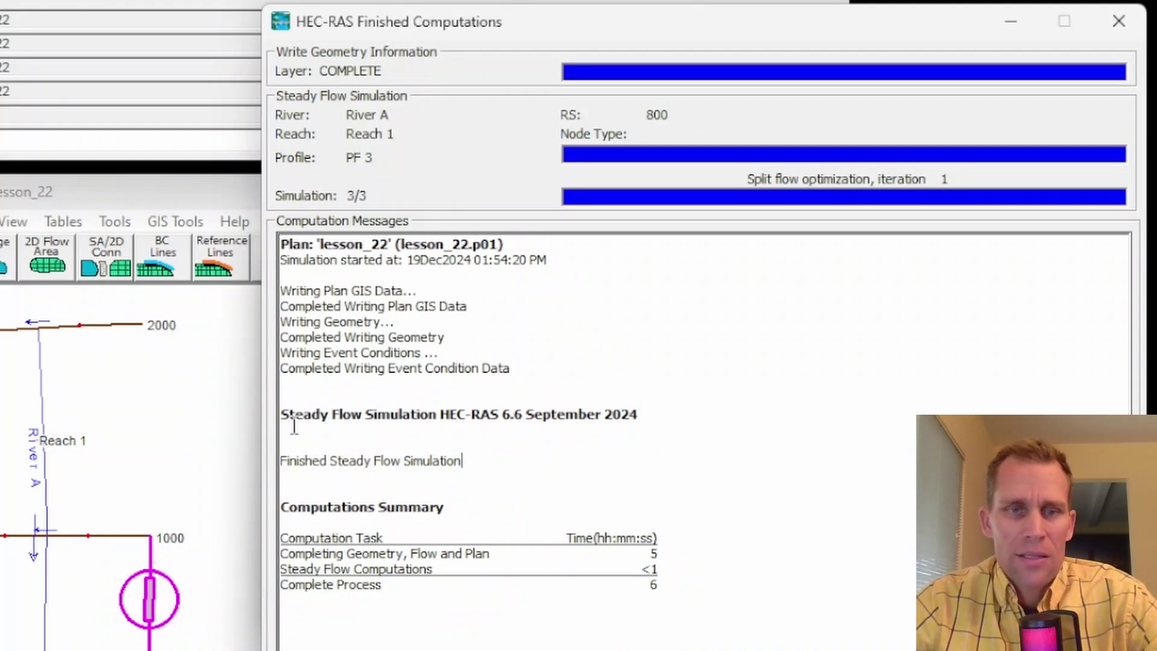
left_click_drag(283, 464, 501, 453)
left_click(501, 452)
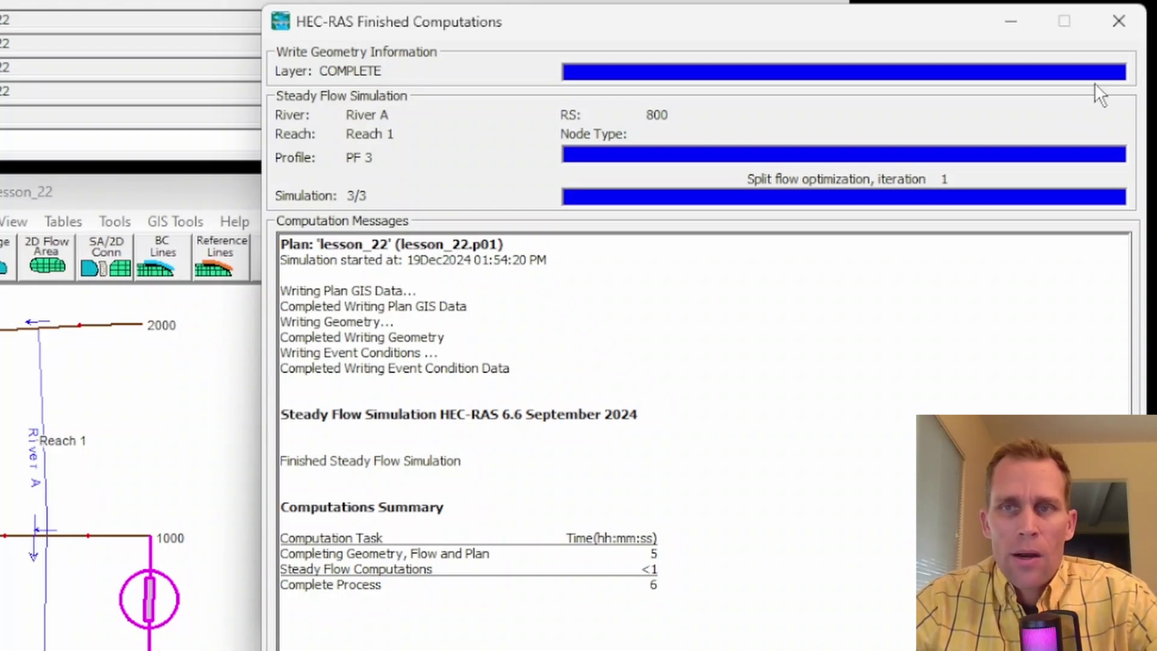
Close the Finished Computations report, move Steady Flow Analysis up, and glance through its File and Options menus
left_click(1119, 23)
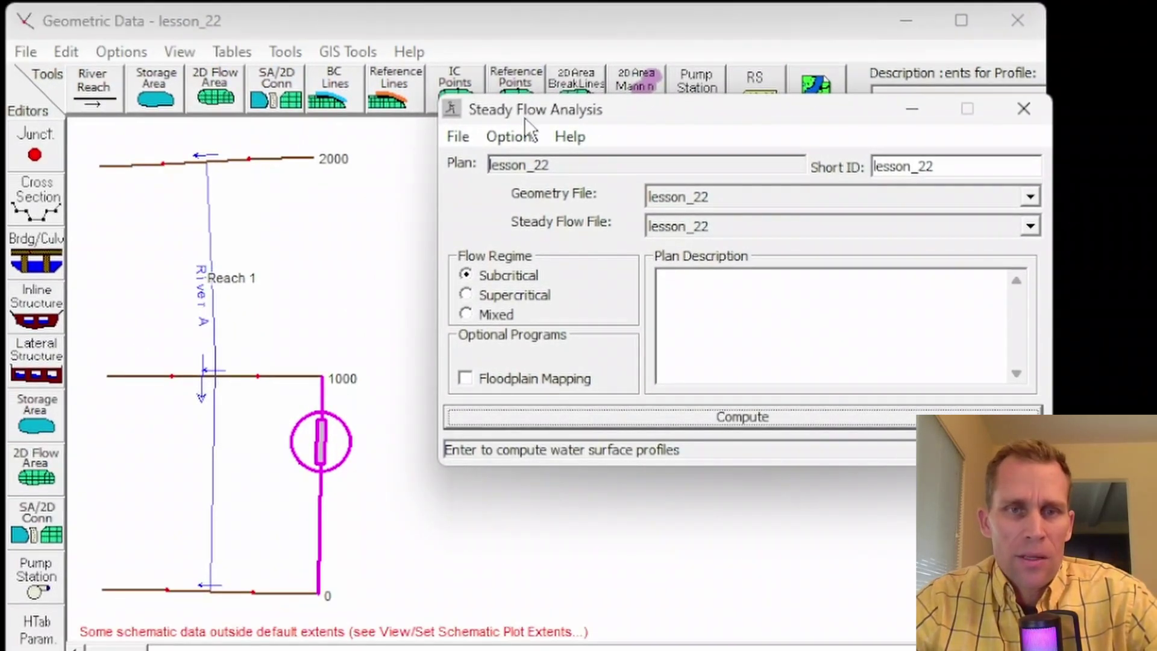
left_click_drag(524, 117, 555, 26)
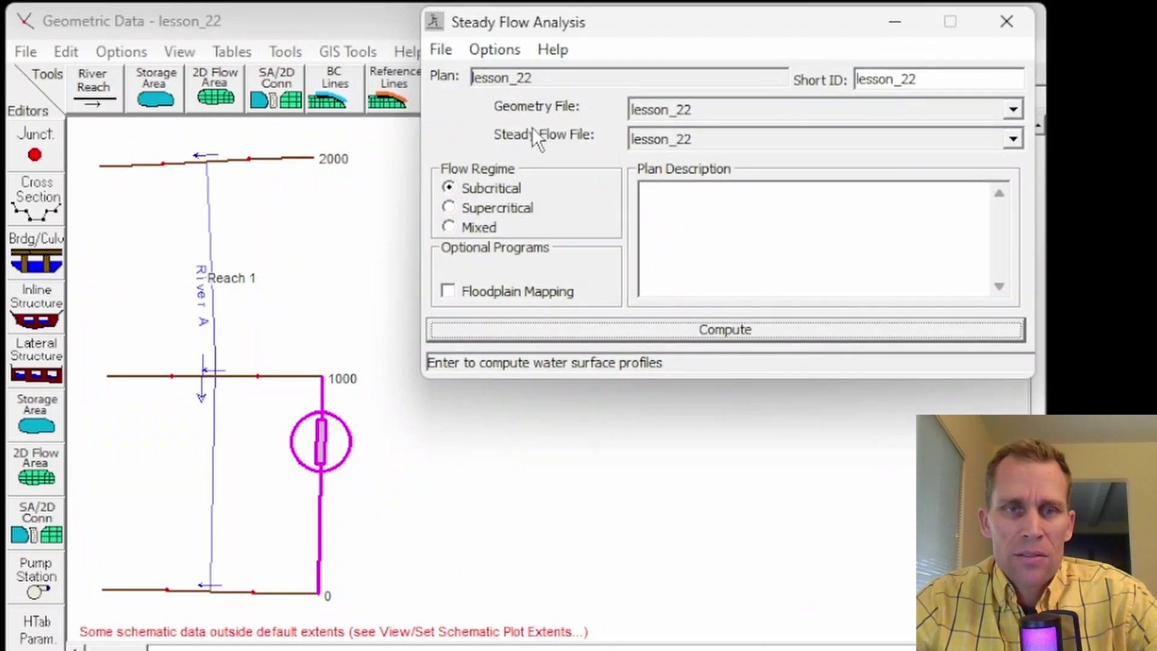
left_click(441, 50)
left_click(438, 52)
left_click(489, 52)
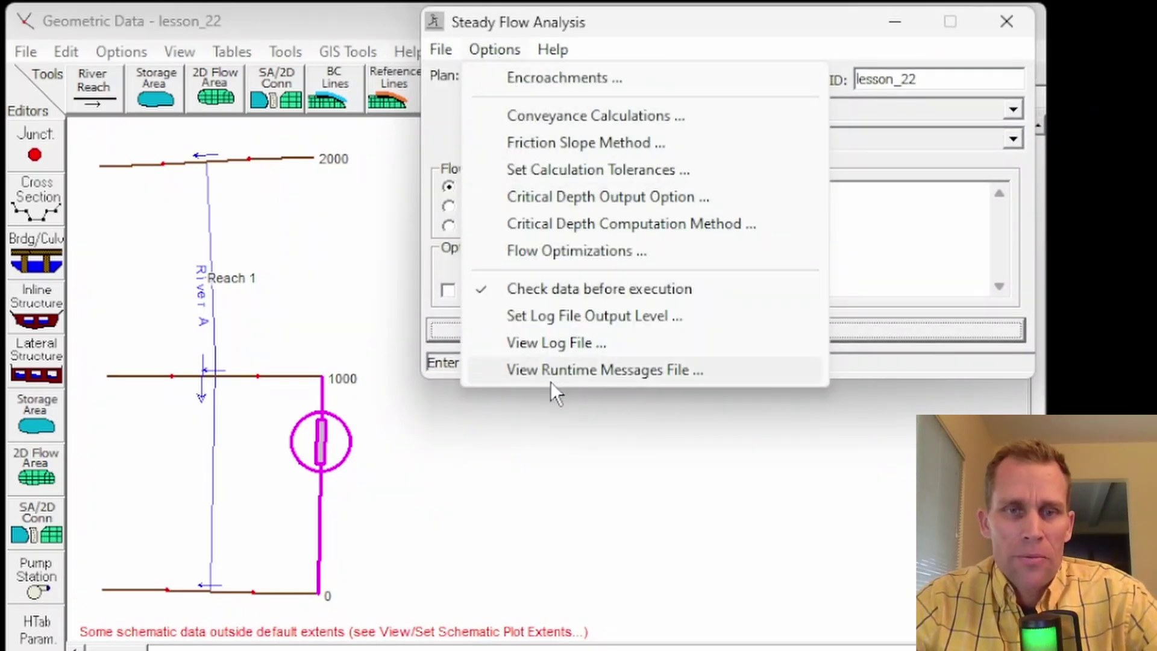
left_click(686, 27)
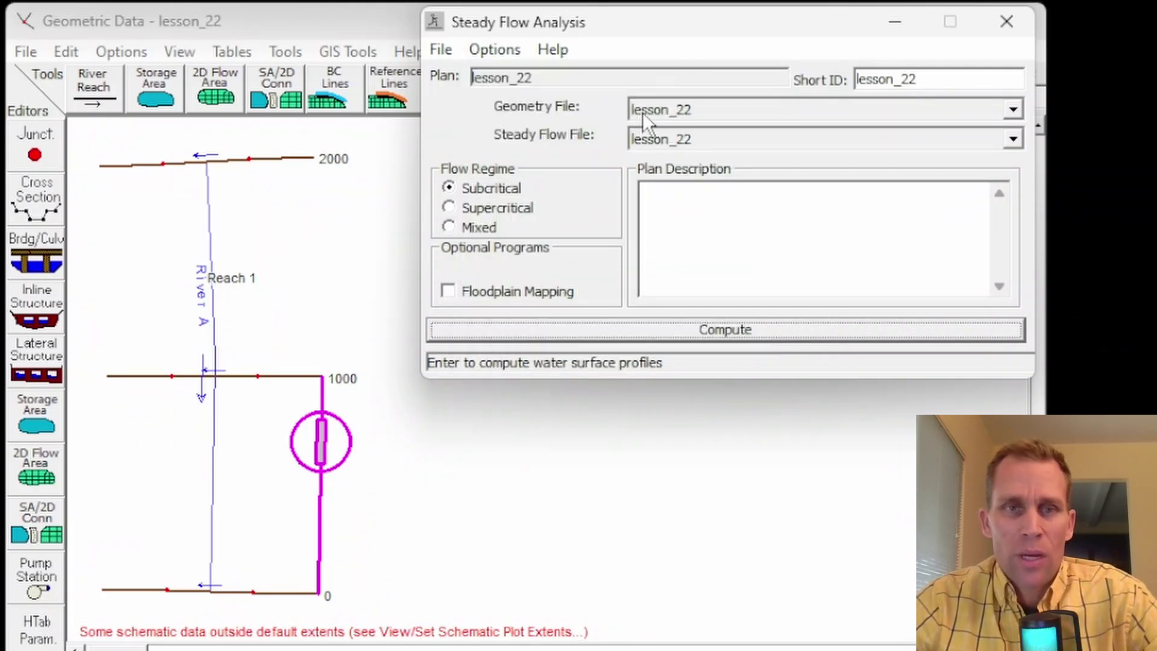